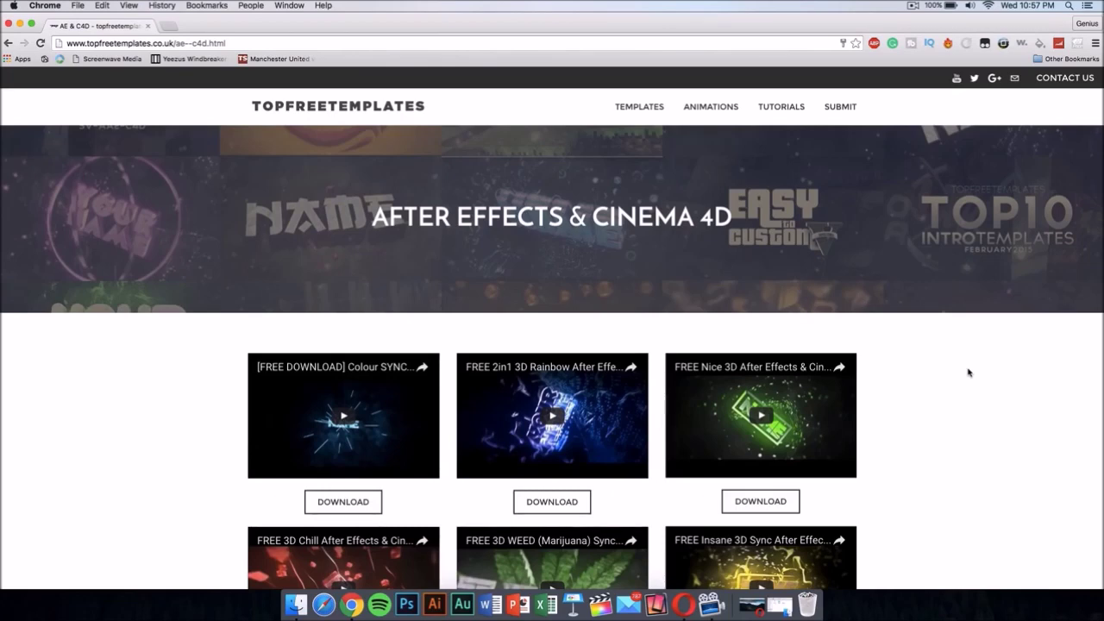
Find the Orange 3D intro template, play its preview video, and open its download page
{"action": "scroll", "coordinate": [969, 373], "scroll_direction": "down", "scroll_amount": 15}
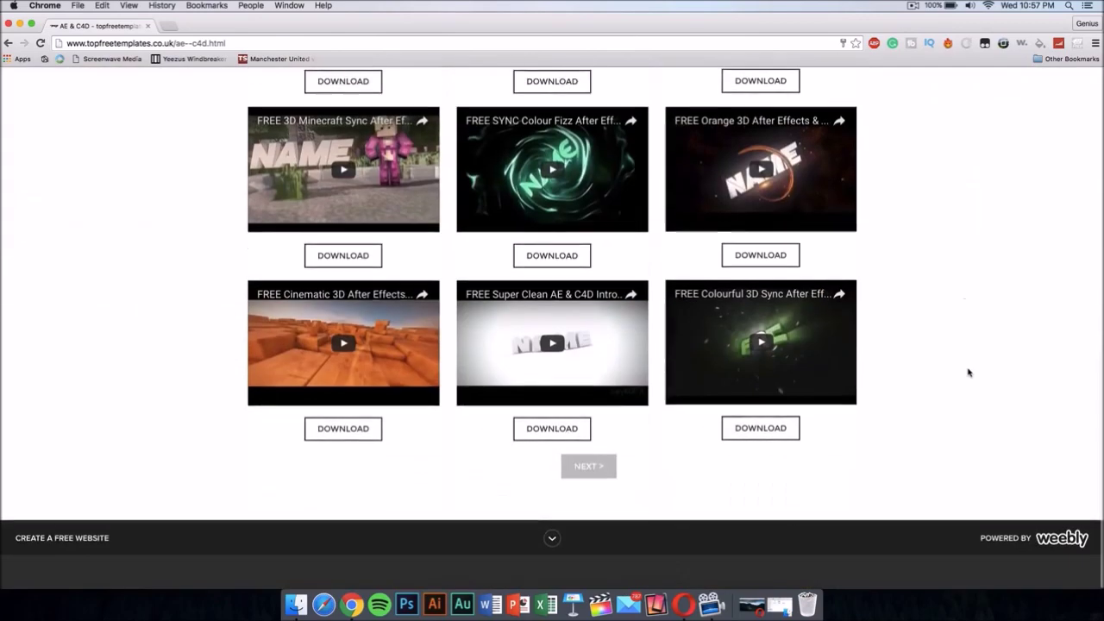
{"action": "scroll", "coordinate": [969, 372], "scroll_direction": "up", "scroll_amount": 15}
{"action": "scroll", "coordinate": [968, 372], "scroll_direction": "down", "scroll_amount": 15}
{"action": "scroll", "coordinate": [969, 372], "scroll_direction": "up", "scroll_amount": 15}
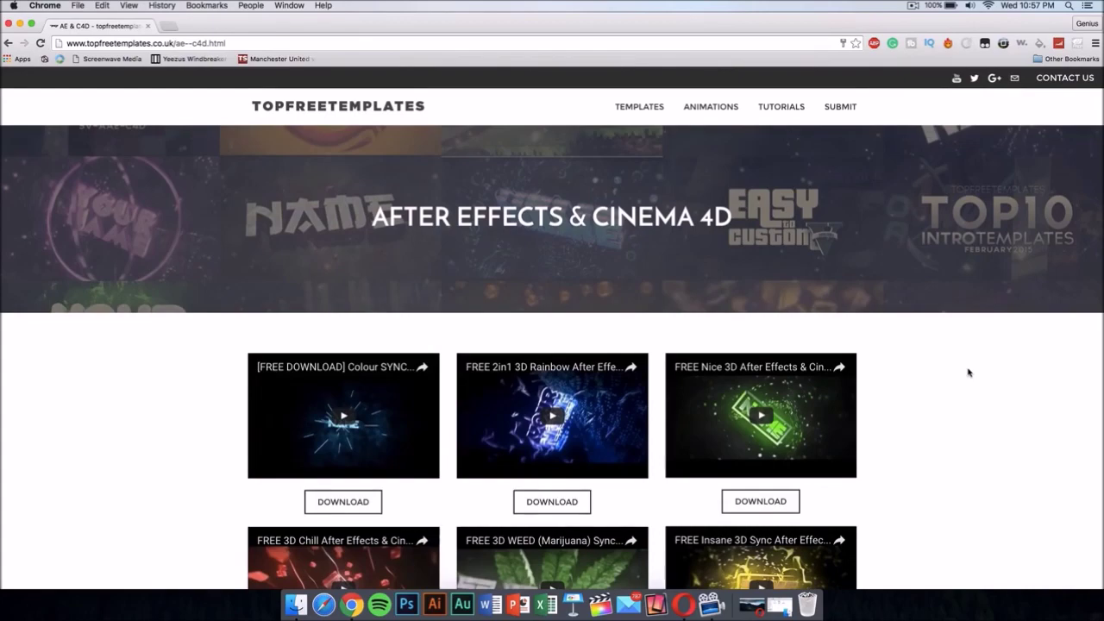
{"action": "scroll", "coordinate": [969, 373], "scroll_direction": "down", "scroll_amount": 15}
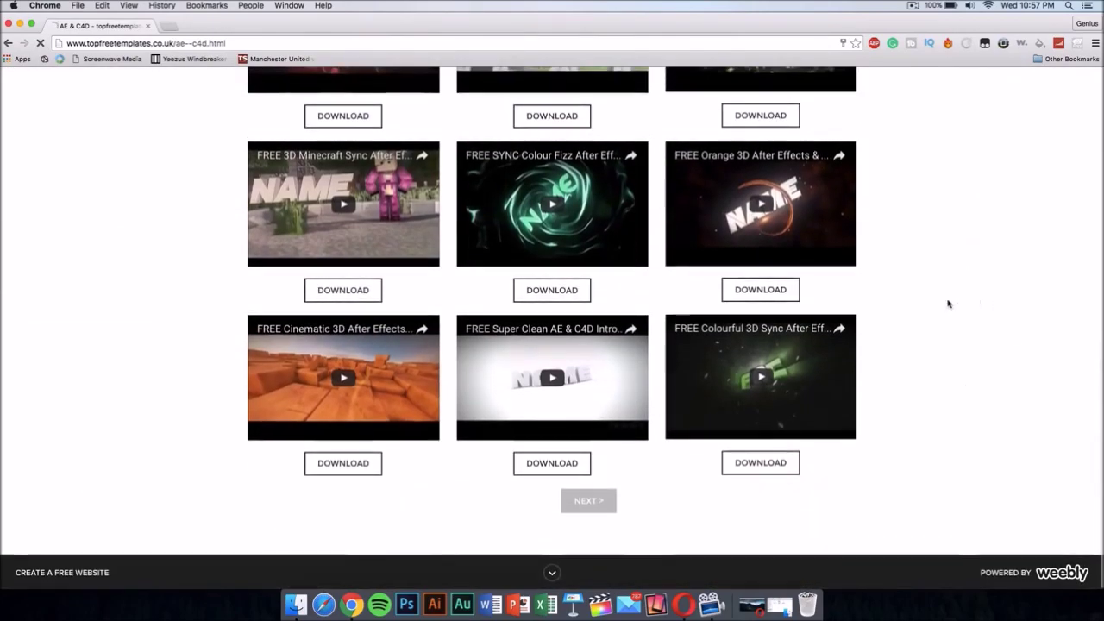
{"action": "scroll", "coordinate": [567, 455], "scroll_direction": "down", "scroll_amount": 5}
{"action": "scroll", "coordinate": [568, 455], "scroll_direction": "up", "scroll_amount": 3}
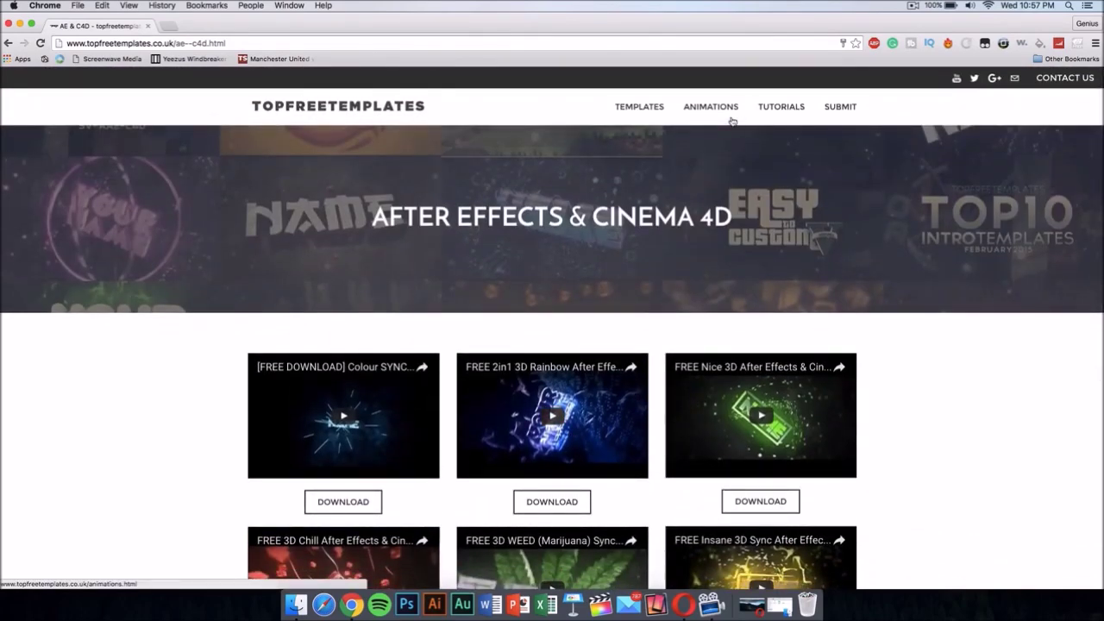
{"action": "mouse_move", "coordinate": [640, 105]}
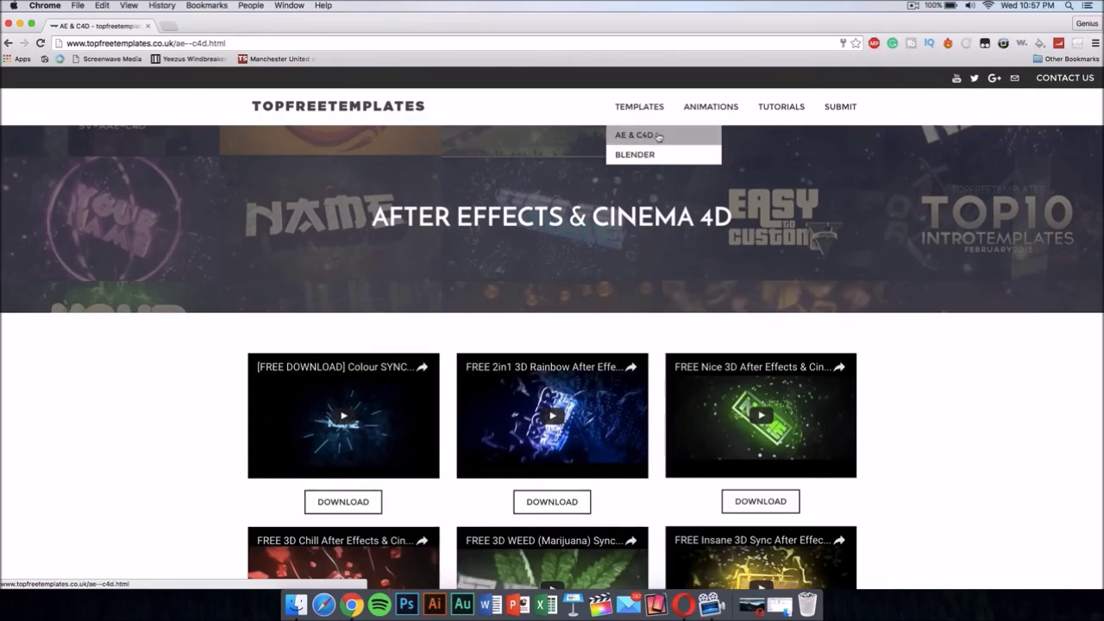
{"action": "scroll", "coordinate": [995, 470], "scroll_direction": "down", "scroll_amount": 5}
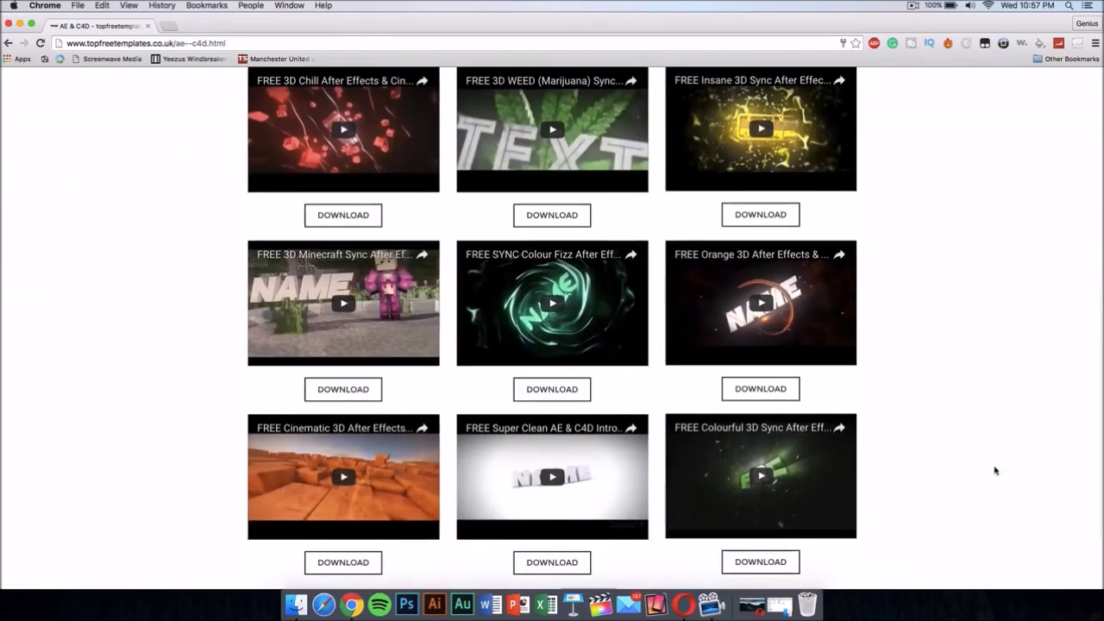
{"action": "scroll", "coordinate": [994, 470], "scroll_direction": "down", "scroll_amount": 2}
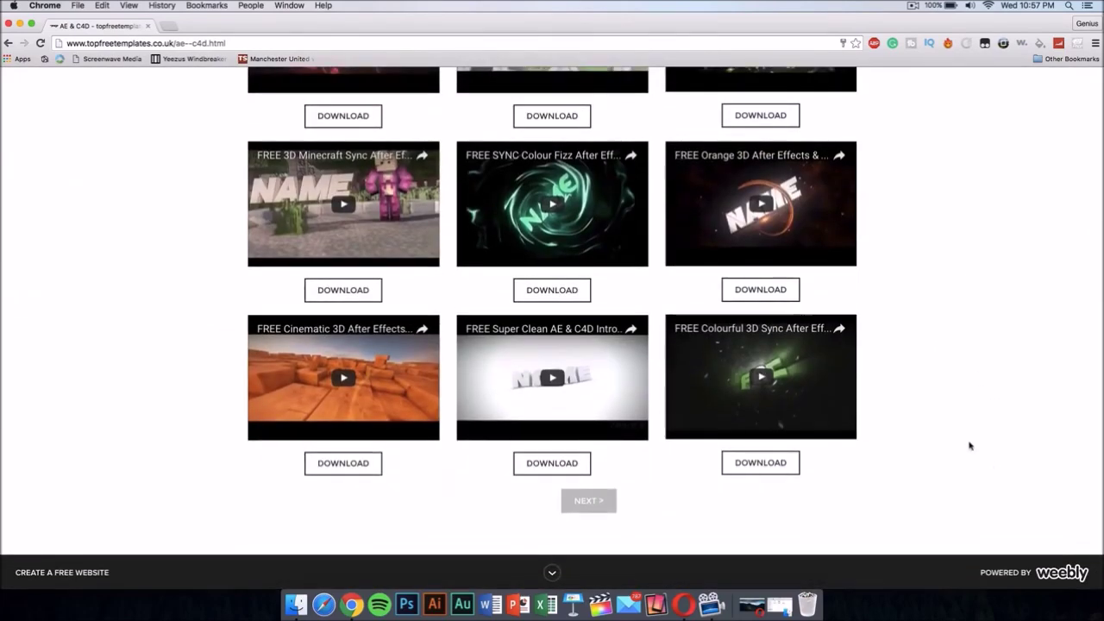
{"action": "left_click", "coordinate": [761, 220]}
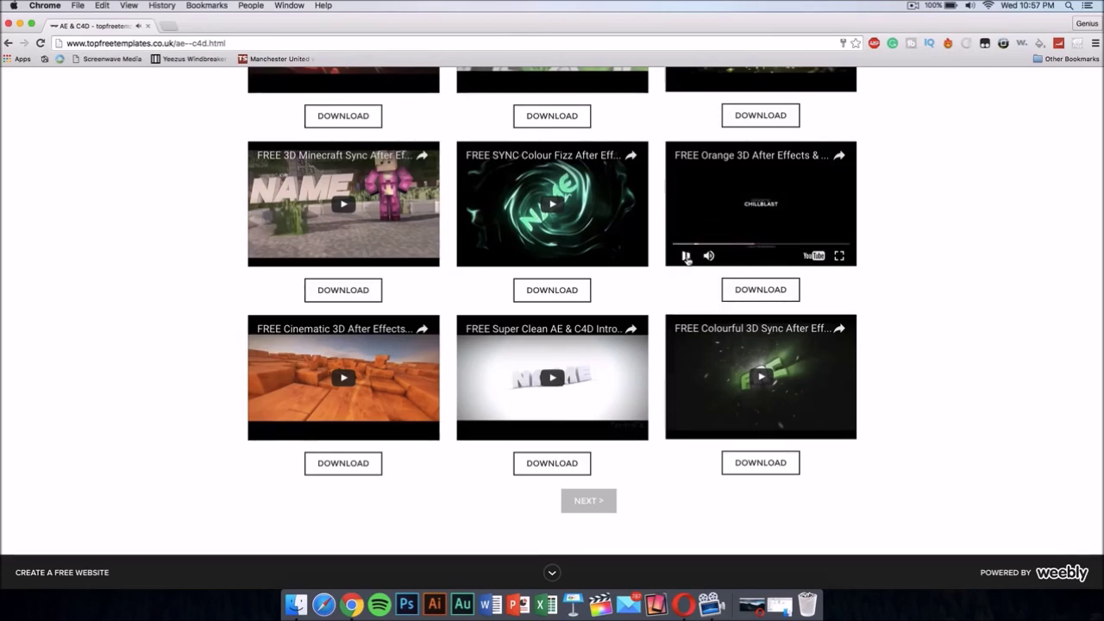
{"action": "left_click", "coordinate": [776, 290]}
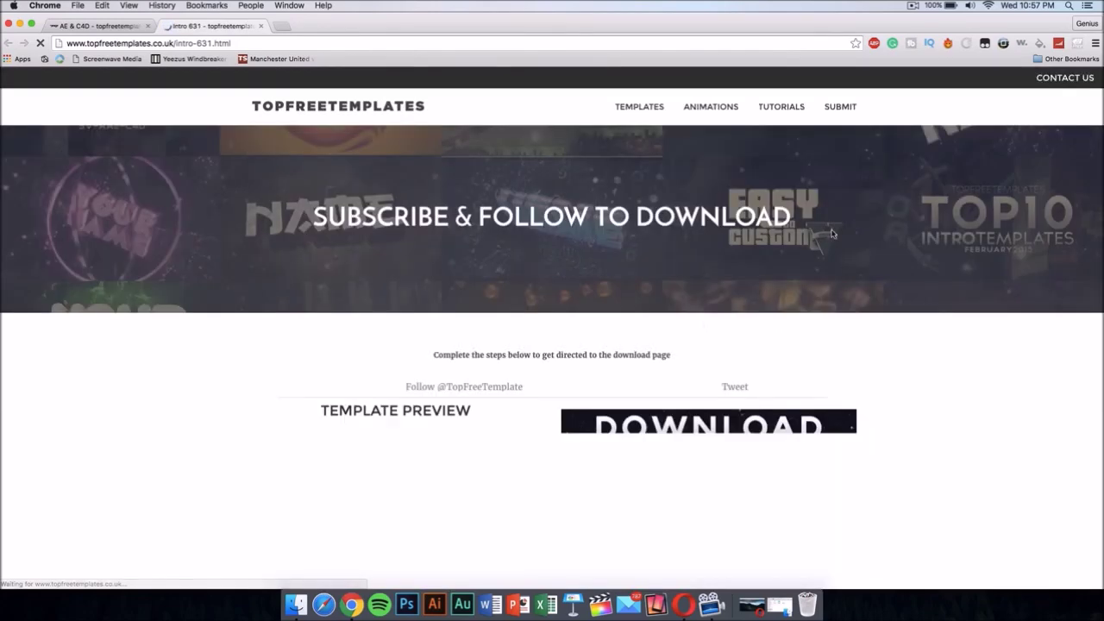
Scroll through the Orange 3D download page, then close the Chrome window
{"action": "scroll", "coordinate": [862, 305], "scroll_direction": "down", "scroll_amount": 2}
{"action": "scroll", "coordinate": [894, 368], "scroll_direction": "down", "scroll_amount": 1}
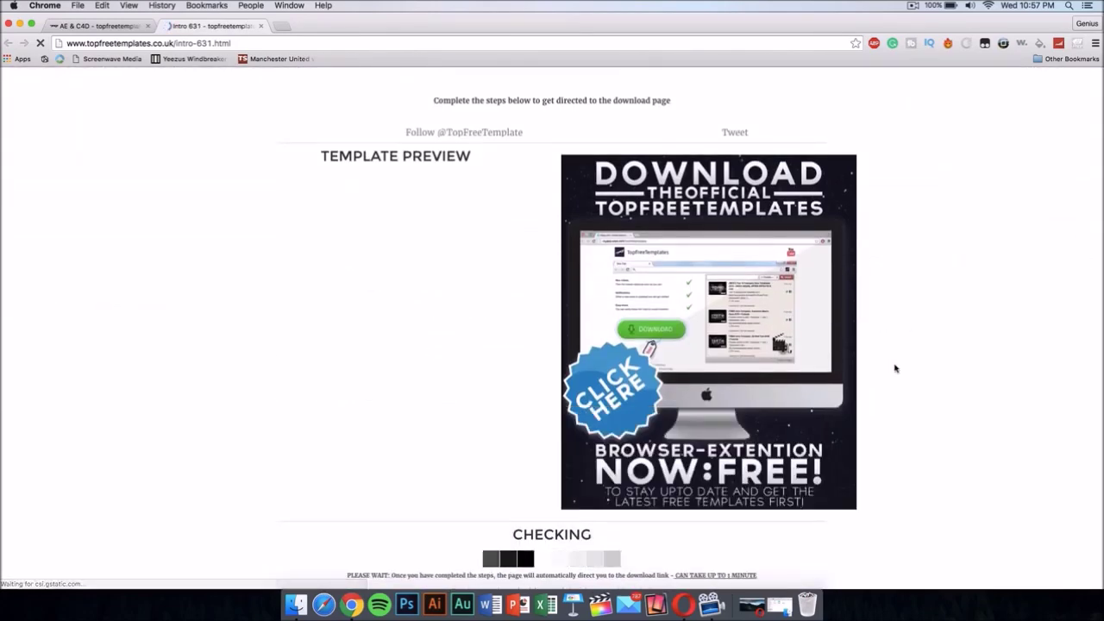
{"action": "scroll", "coordinate": [895, 367], "scroll_direction": "down", "scroll_amount": 3}
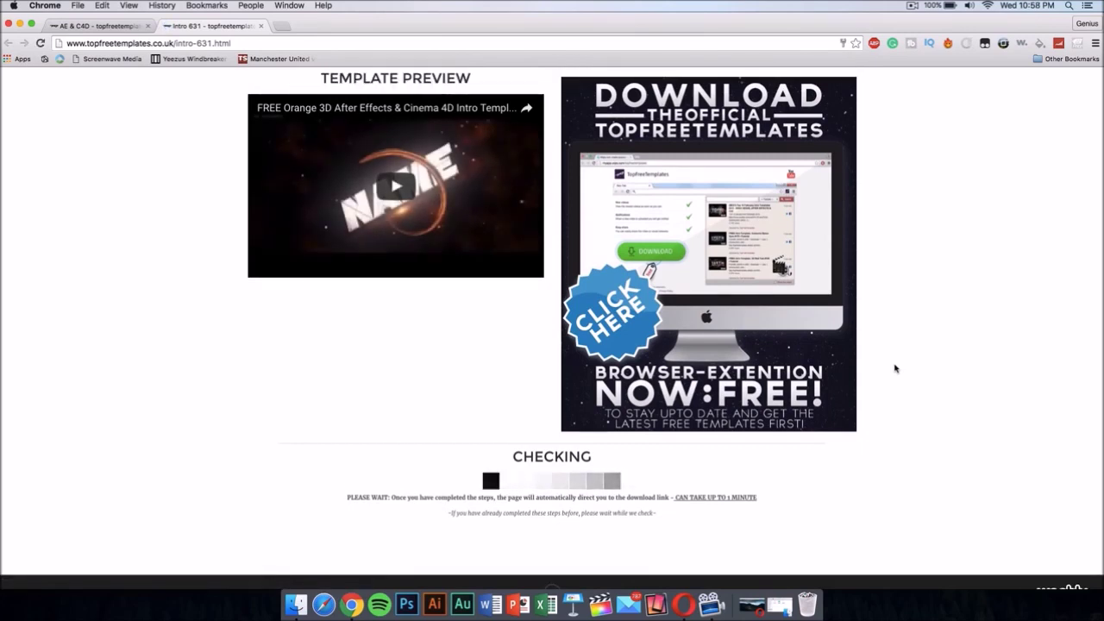
{"action": "left_click", "coordinate": [10, 26]}
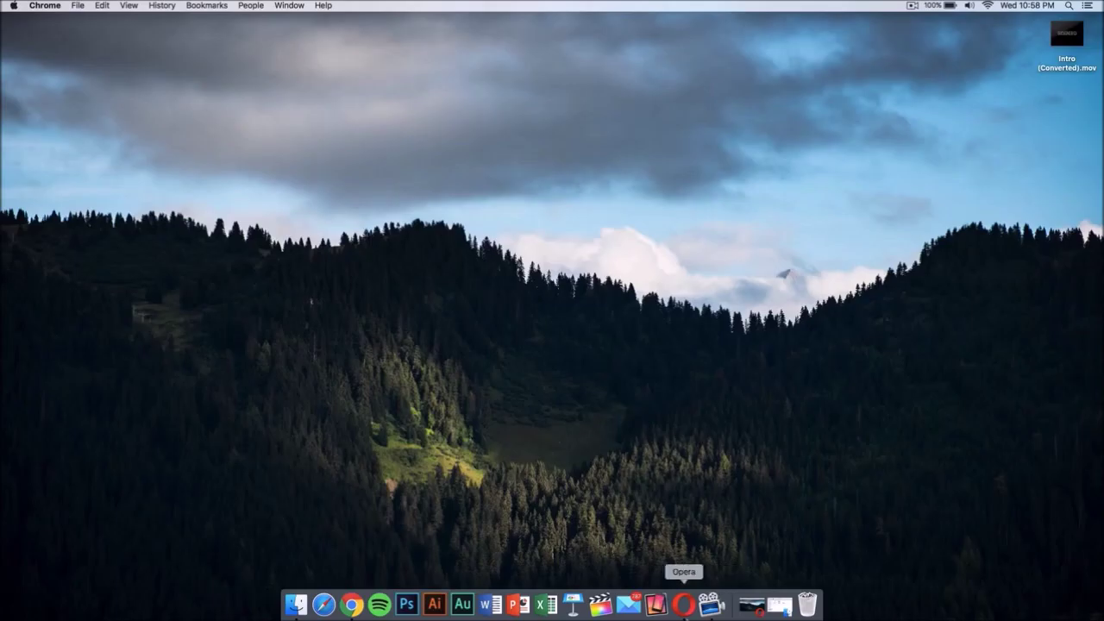
Switch to Opera, close the Unsplash tab, and view the After Effects CC product page
{"action": "left_click", "coordinate": [683, 604]}
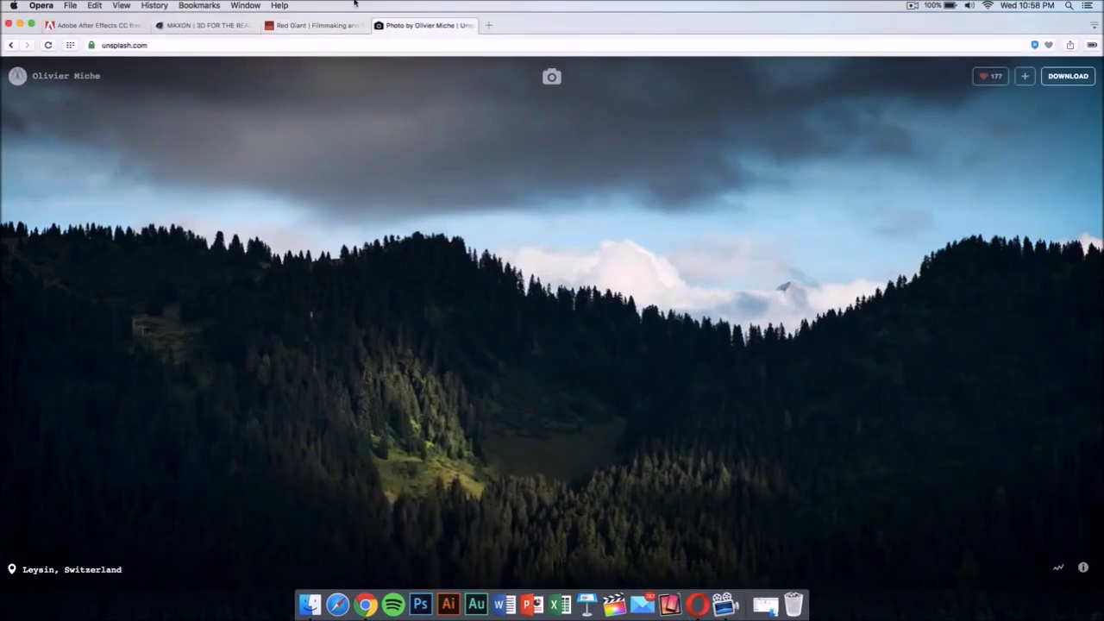
{"action": "left_click", "coordinate": [377, 25]}
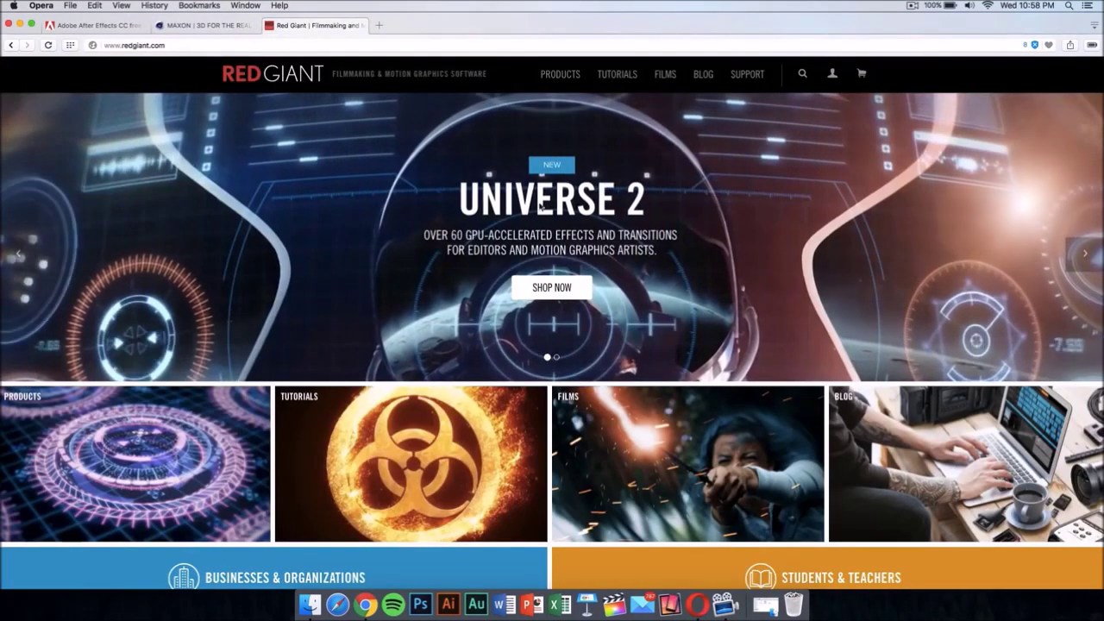
{"action": "key", "text": "ctrl+Tab"}
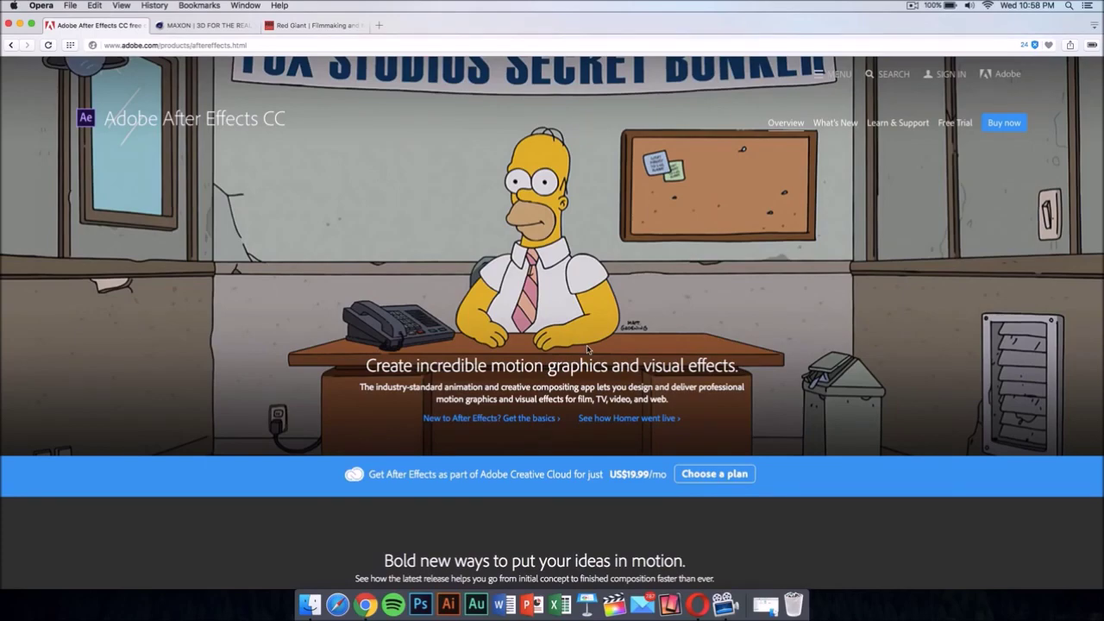
{"action": "scroll", "coordinate": [621, 349], "scroll_direction": "down", "scroll_amount": 15}
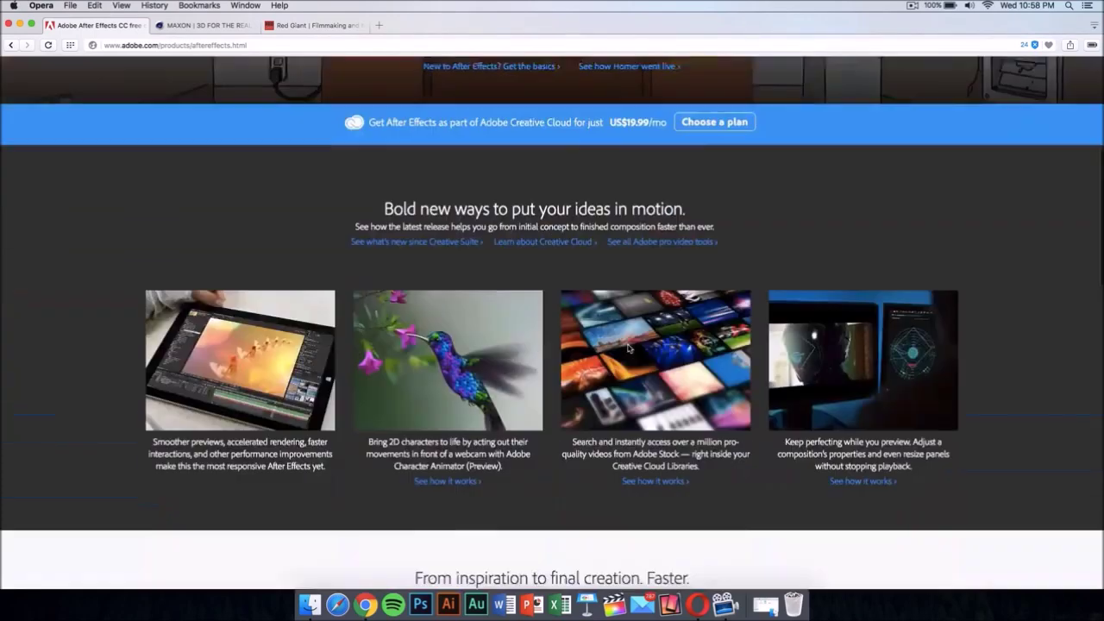
{"action": "scroll", "coordinate": [628, 348], "scroll_direction": "up", "scroll_amount": 15}
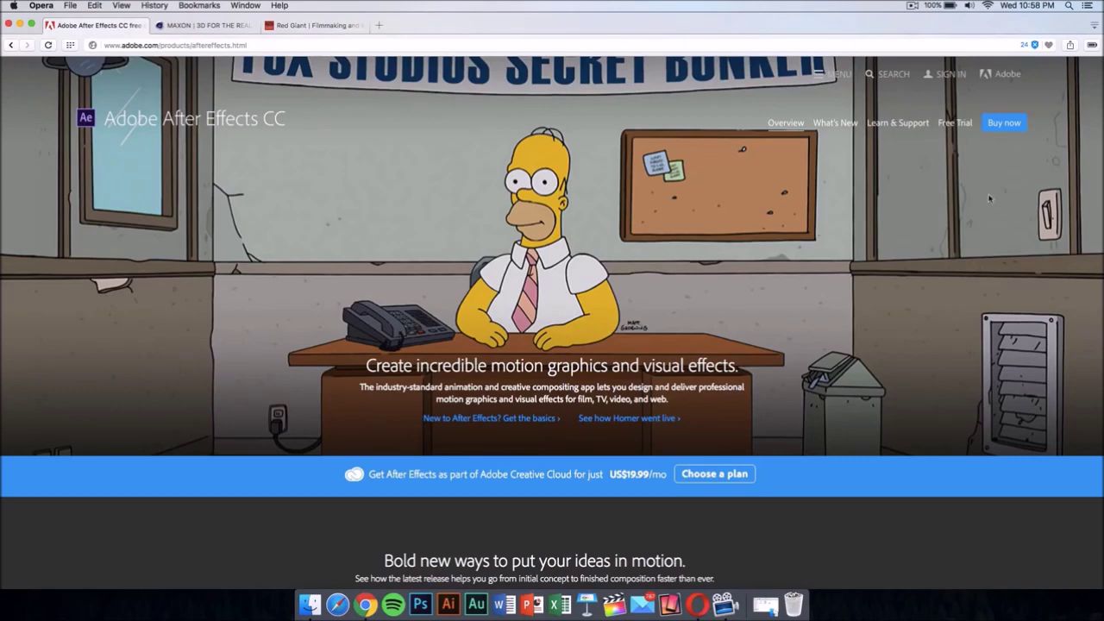
Answer the trial questions: Experienced, Web or Mobile Designer/Developer, organization's use; then close Adobe ID sign-up
{"action": "left_click", "coordinate": [950, 123]}
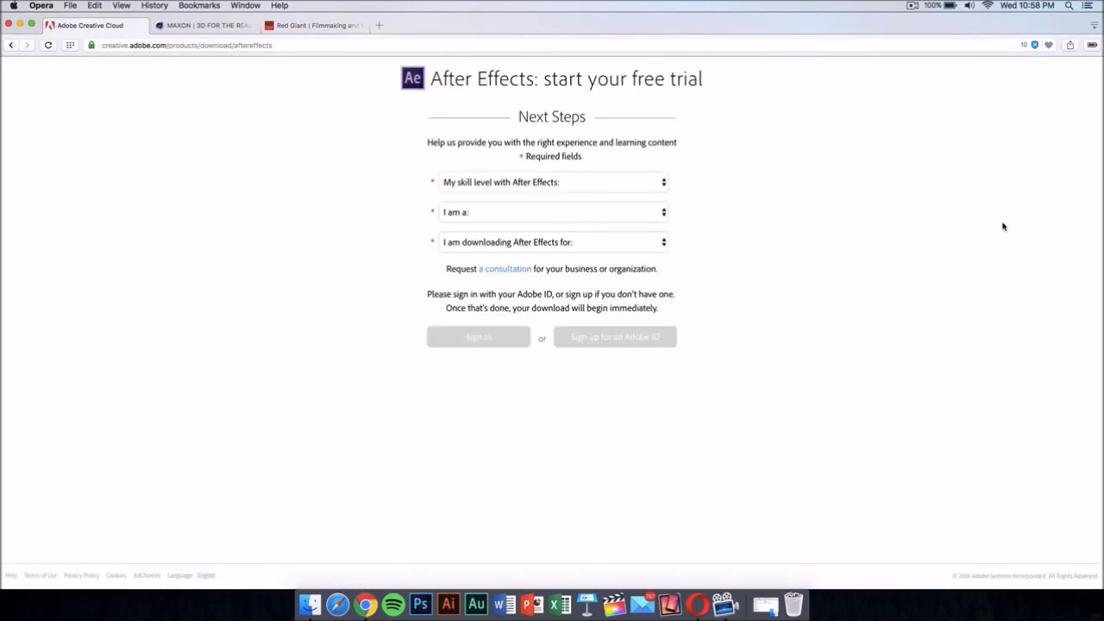
{"action": "left_click", "coordinate": [586, 183]}
{"action": "left_click", "coordinate": [584, 207]}
{"action": "left_click", "coordinate": [579, 211]}
{"action": "left_click", "coordinate": [574, 250]}
{"action": "left_click", "coordinate": [578, 244]}
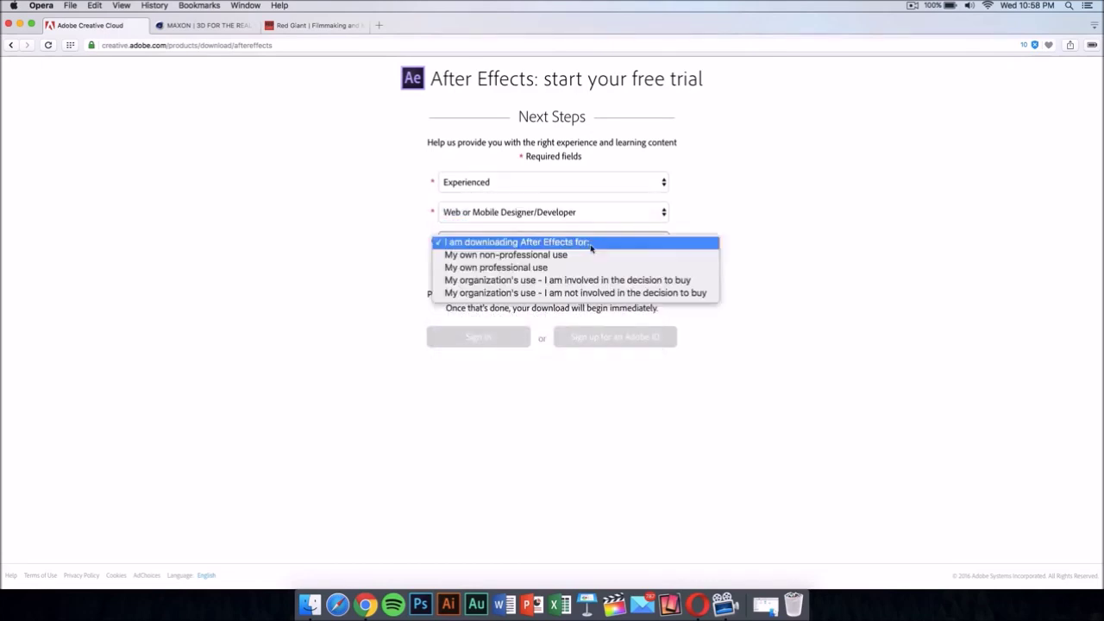
{"action": "left_click", "coordinate": [569, 293]}
{"action": "left_click", "coordinate": [590, 345]}
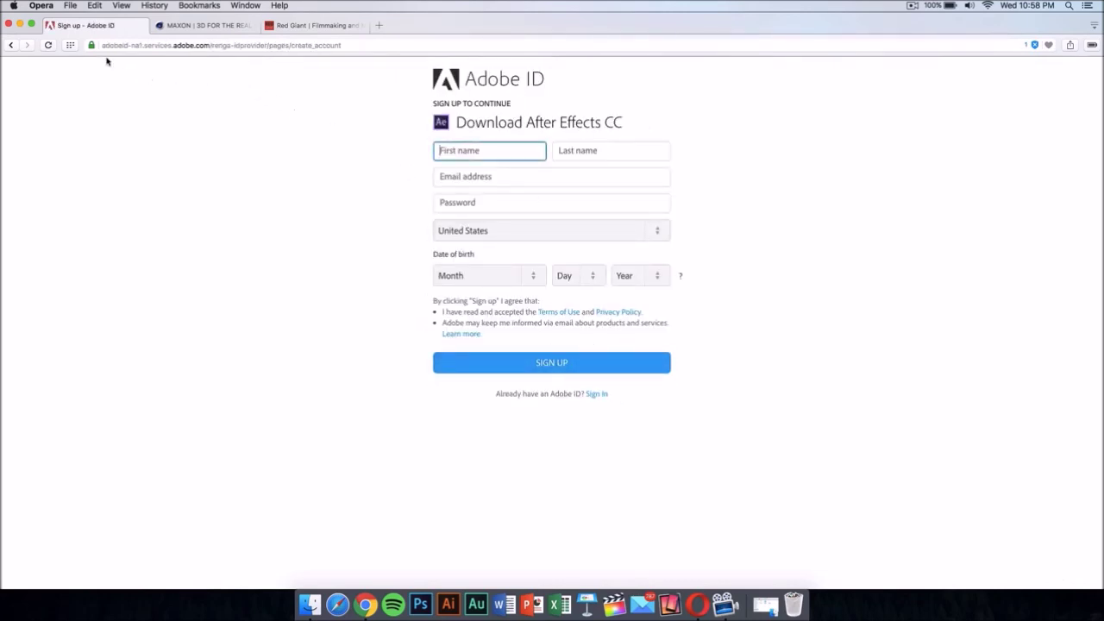
{"action": "left_click", "coordinate": [50, 26]}
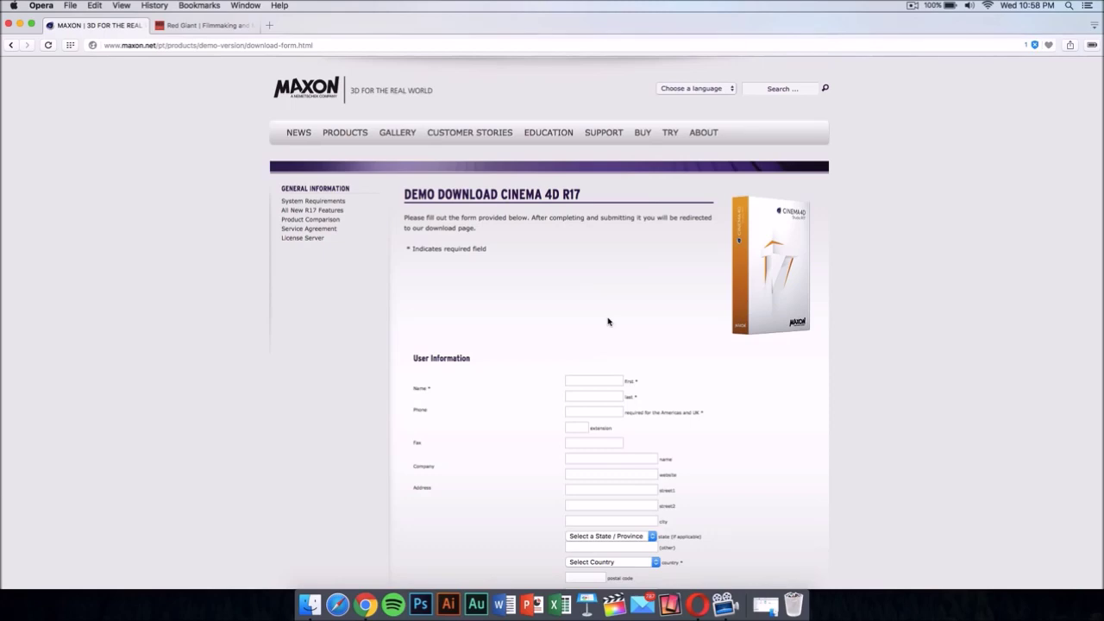
{"action": "scroll", "coordinate": [608, 322], "scroll_direction": "down", "scroll_amount": 15}
{"action": "scroll", "coordinate": [608, 321], "scroll_direction": "up", "scroll_amount": 15}
{"action": "scroll", "coordinate": [608, 321], "scroll_direction": "down", "scroll_amount": 5}
{"action": "scroll", "coordinate": [608, 322], "scroll_direction": "up", "scroll_amount": 5}
{"action": "scroll", "coordinate": [577, 304], "scroll_direction": "down", "scroll_amount": 15}
{"action": "scroll", "coordinate": [577, 304], "scroll_direction": "up", "scroll_amount": 15}
{"action": "scroll", "coordinate": [577, 304], "scroll_direction": "down", "scroll_amount": 1}
{"action": "scroll", "coordinate": [577, 304], "scroll_direction": "down", "scroll_amount": 15}
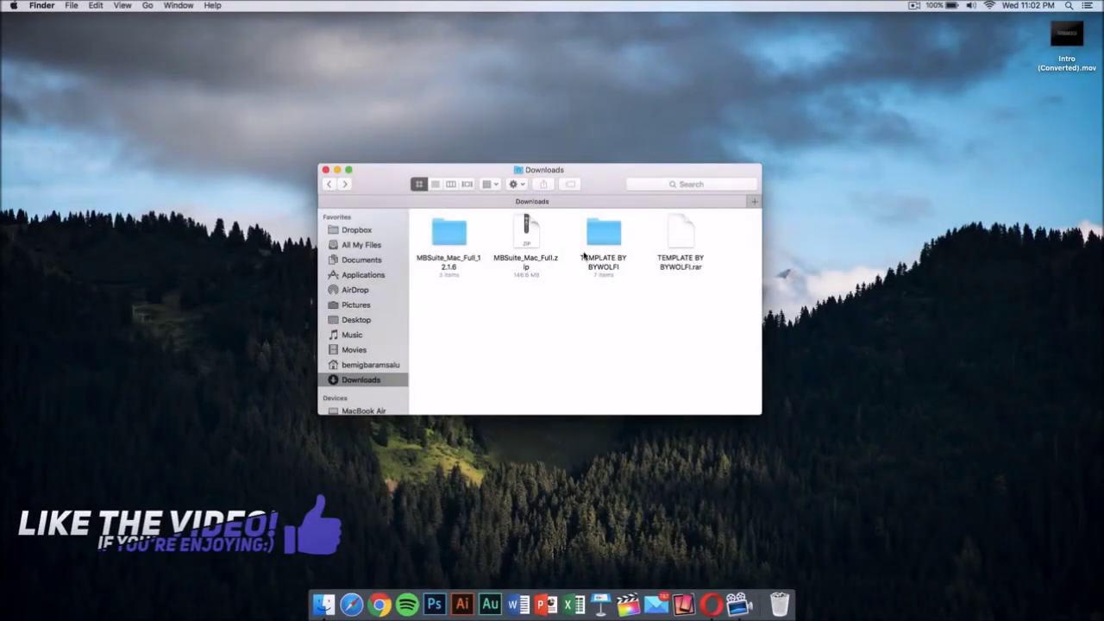
Open the TEMPLATE BY BYWOLFI folder in Downloads and launch C4D Part.c4d
{"action": "double_click", "coordinate": [600, 230]}
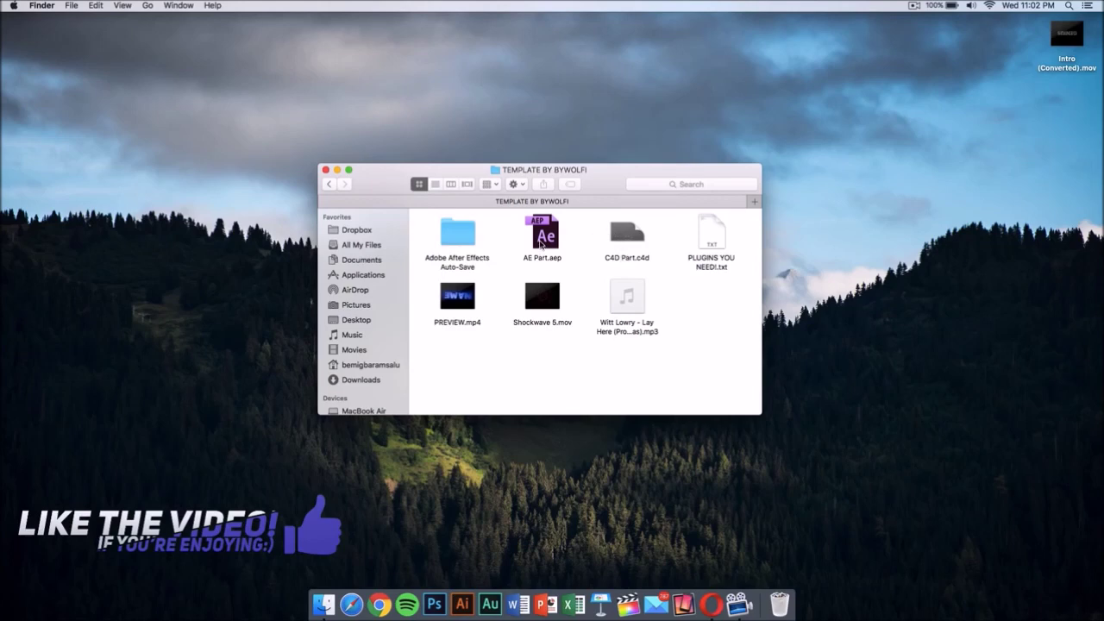
{"action": "double_click", "coordinate": [621, 235]}
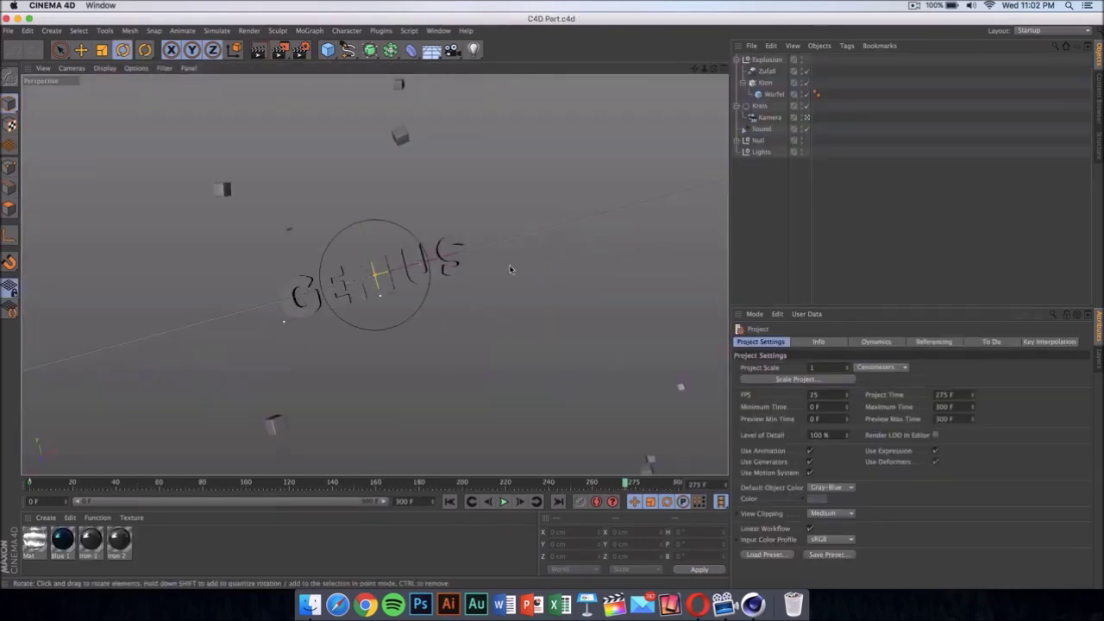
Replace GENIUS with TECH in the MoText Object tab's Text field
{"action": "left_click", "coordinate": [459, 272]}
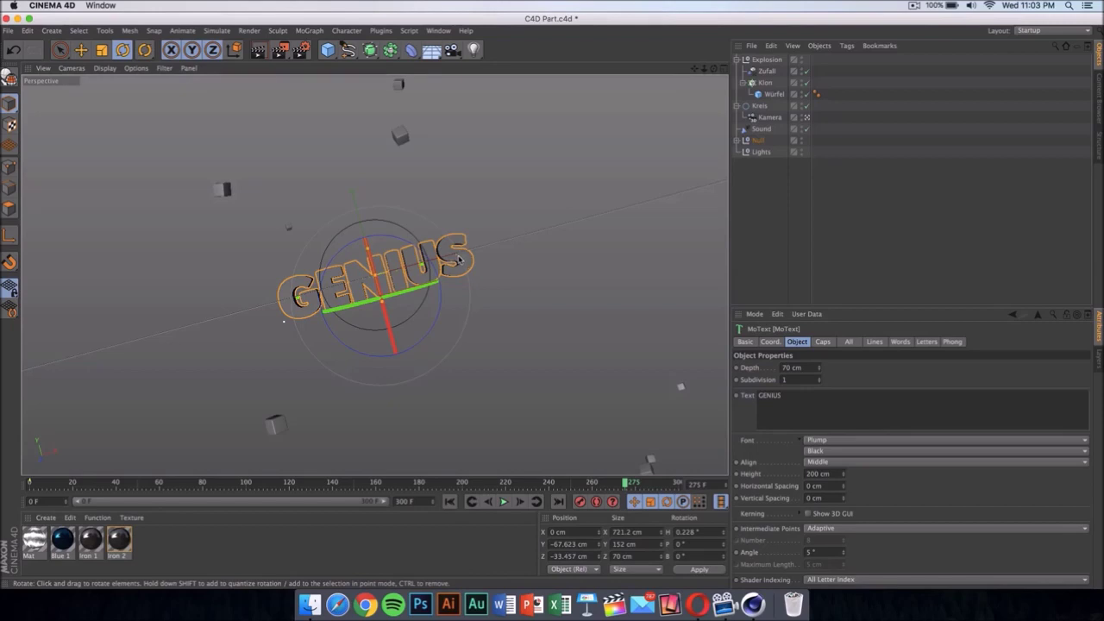
{"action": "left_click", "coordinate": [822, 401]}
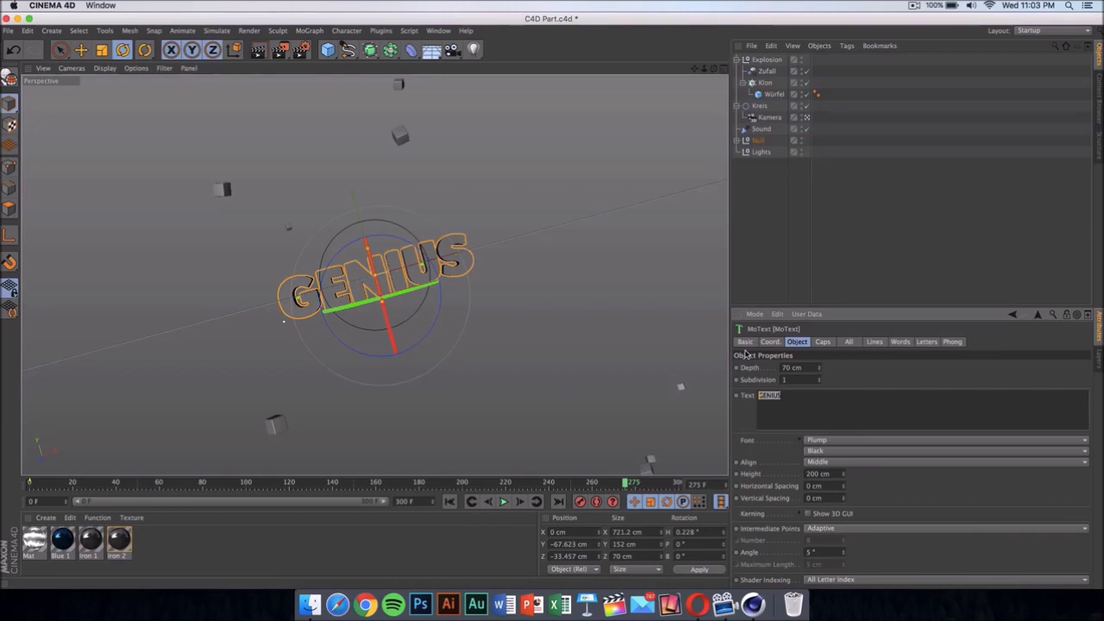
{"action": "type", "text": "TECH"}
{"action": "left_click", "coordinate": [633, 295]}
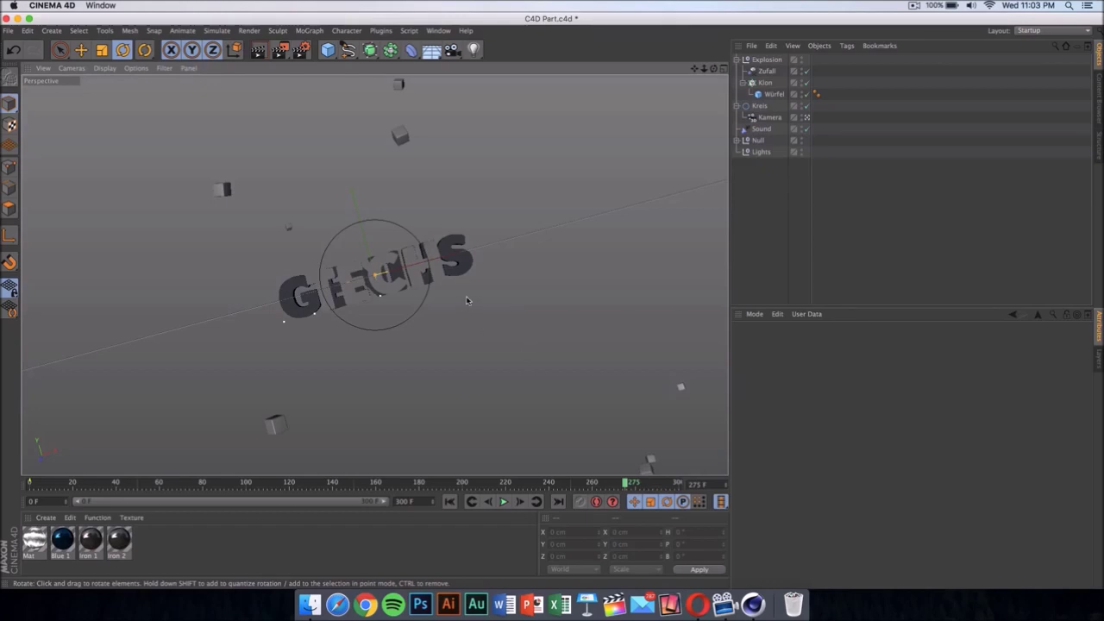
{"action": "left_click", "coordinate": [469, 262]}
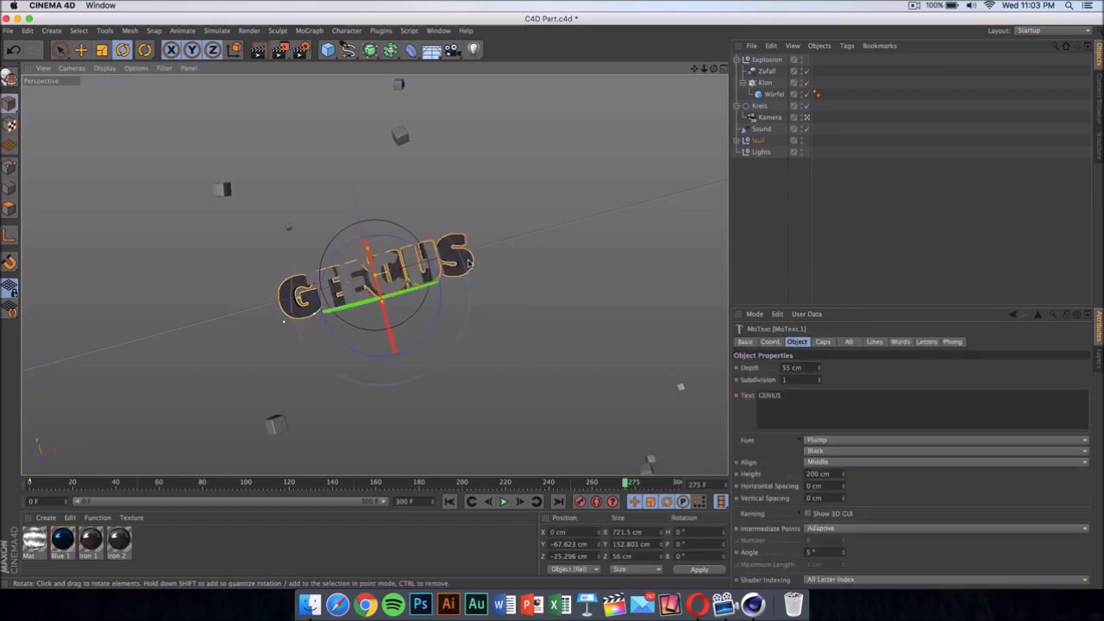
{"action": "left_click_drag", "start_coordinate": [828, 395], "coordinate": [707, 395]}
{"action": "type", "text": "TECH"}
{"action": "key", "text": "Return"}
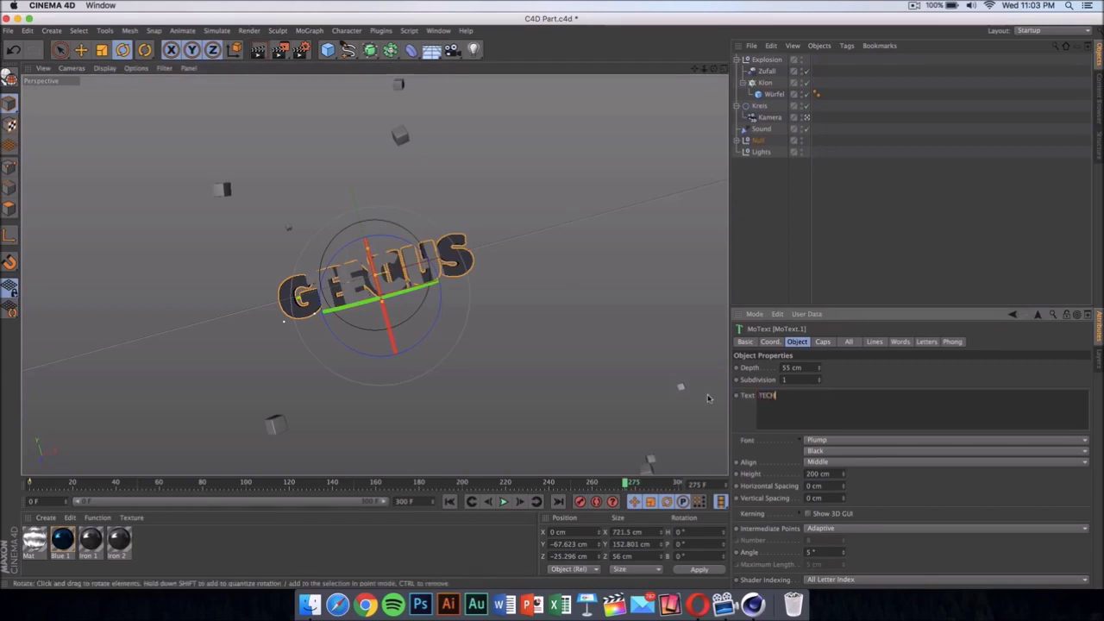
{"action": "left_click", "coordinate": [631, 283]}
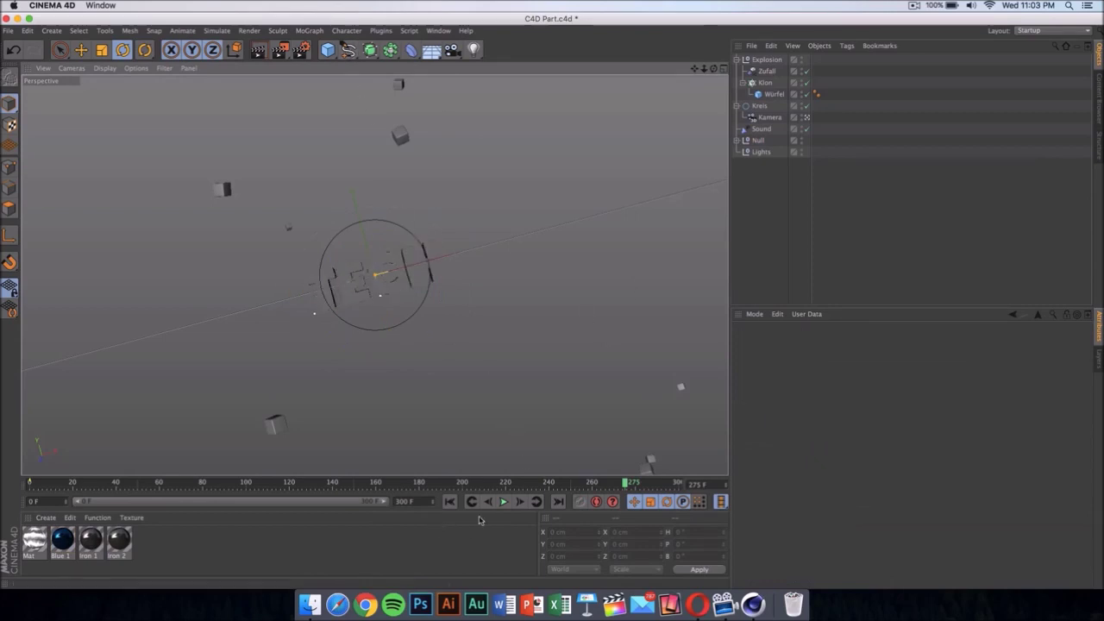
Stop playback at frame 216, render a test frame past the Asset Error, and reselect the TECH MoText
{"action": "left_click", "coordinate": [504, 501]}
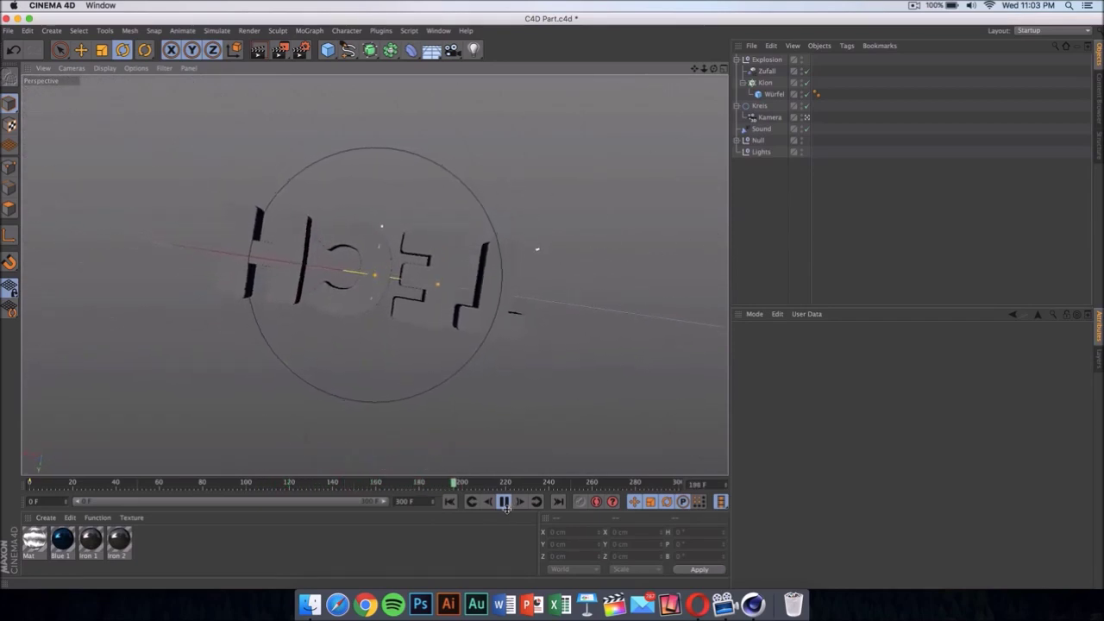
{"action": "left_click", "coordinate": [504, 502]}
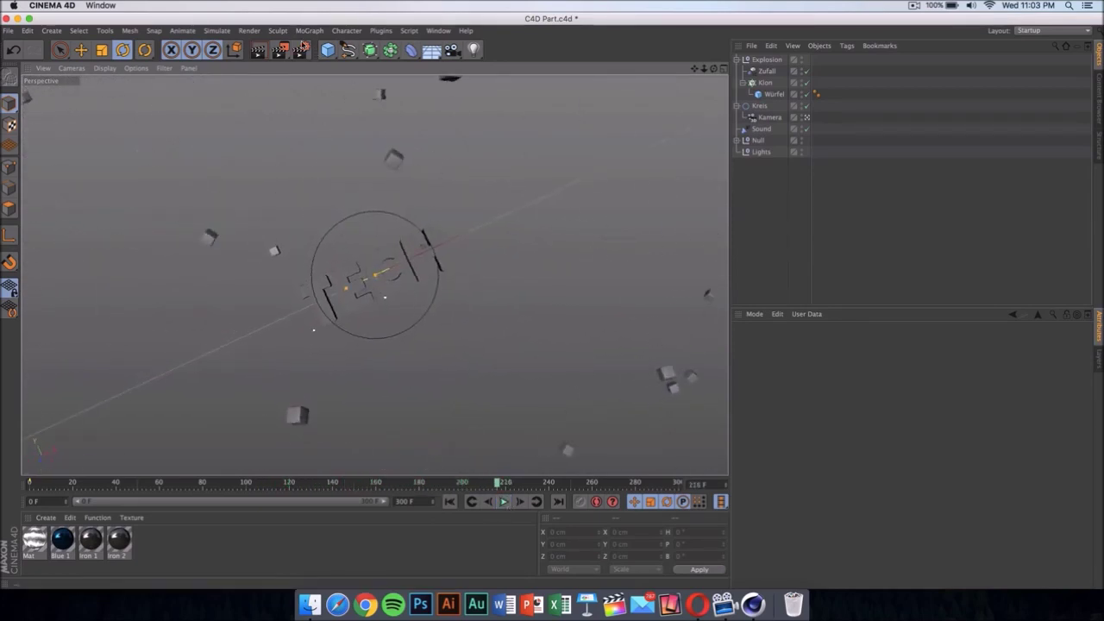
{"action": "left_click", "coordinate": [250, 31]}
{"action": "left_click", "coordinate": [284, 49]}
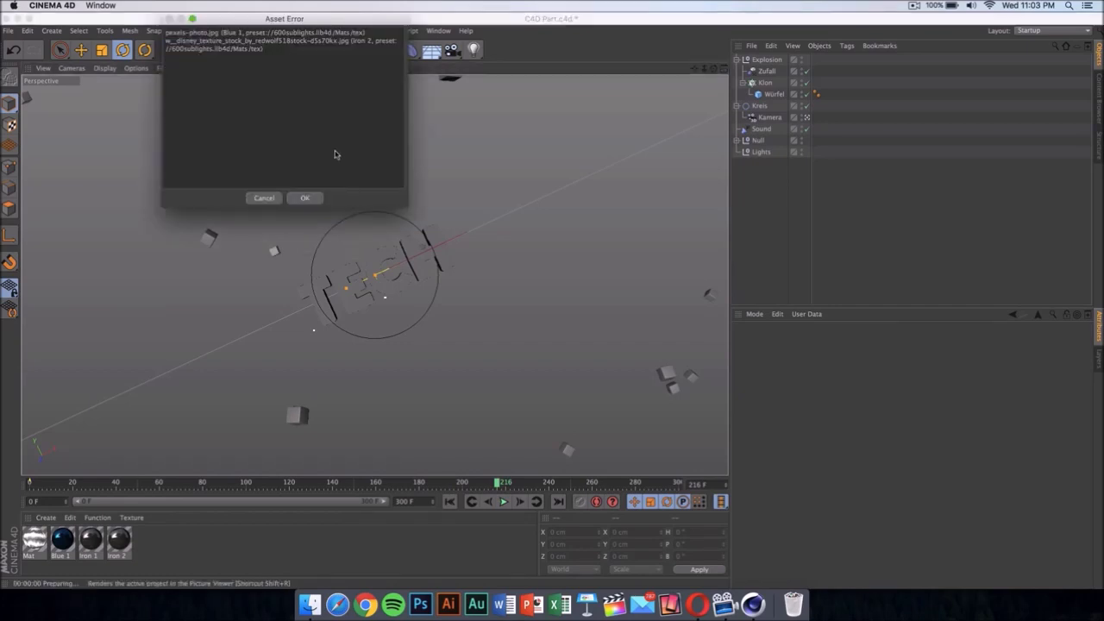
{"action": "left_click", "coordinate": [311, 197]}
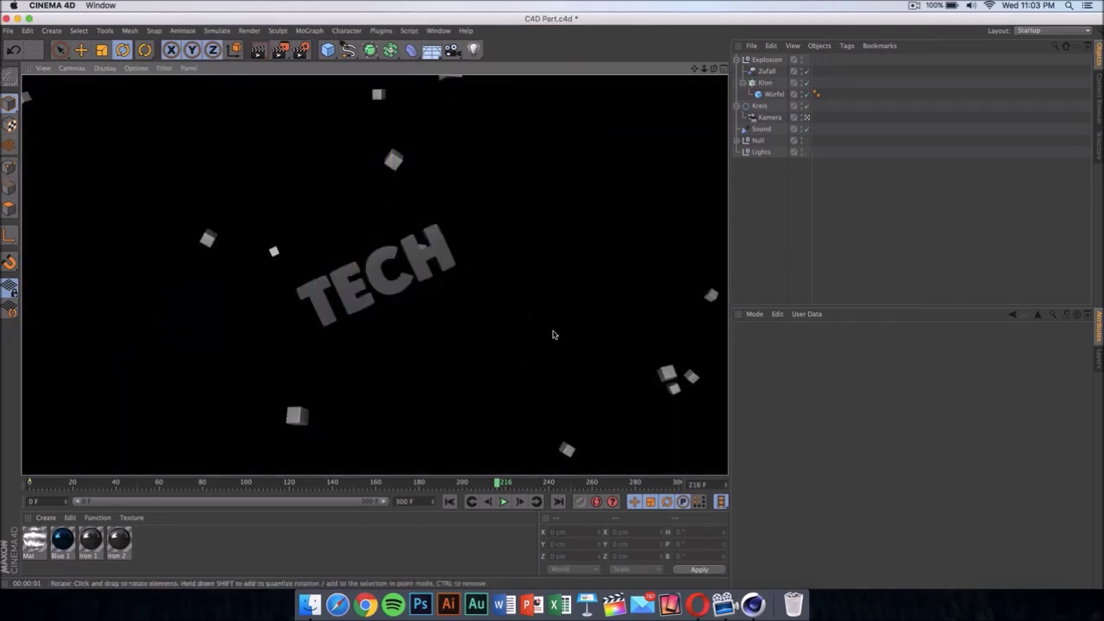
{"action": "left_click", "coordinate": [535, 279]}
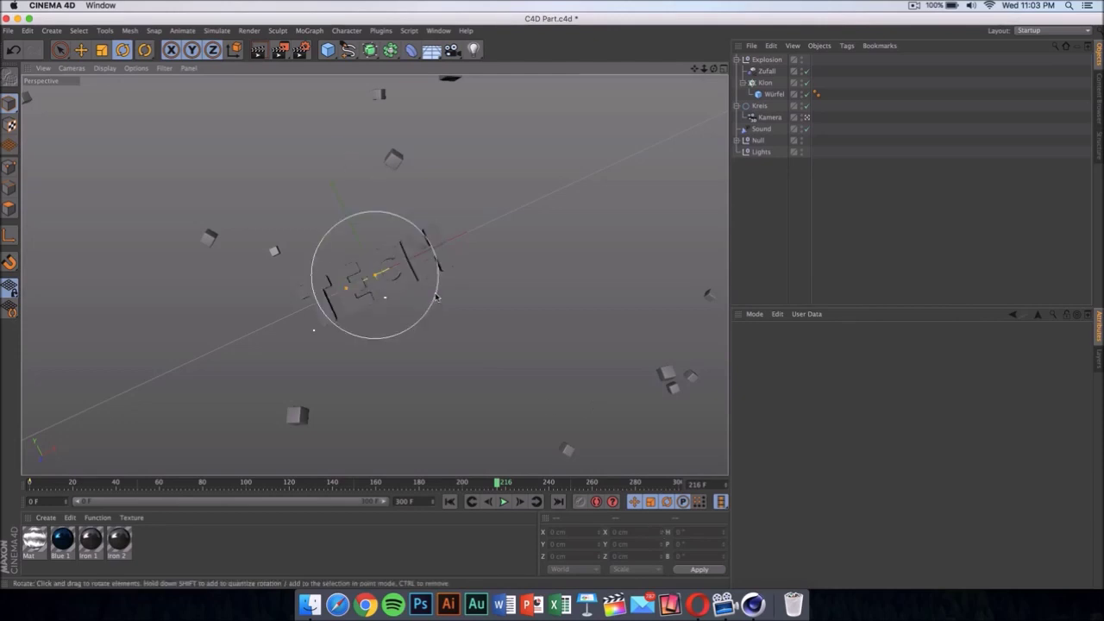
{"action": "left_click", "coordinate": [447, 259]}
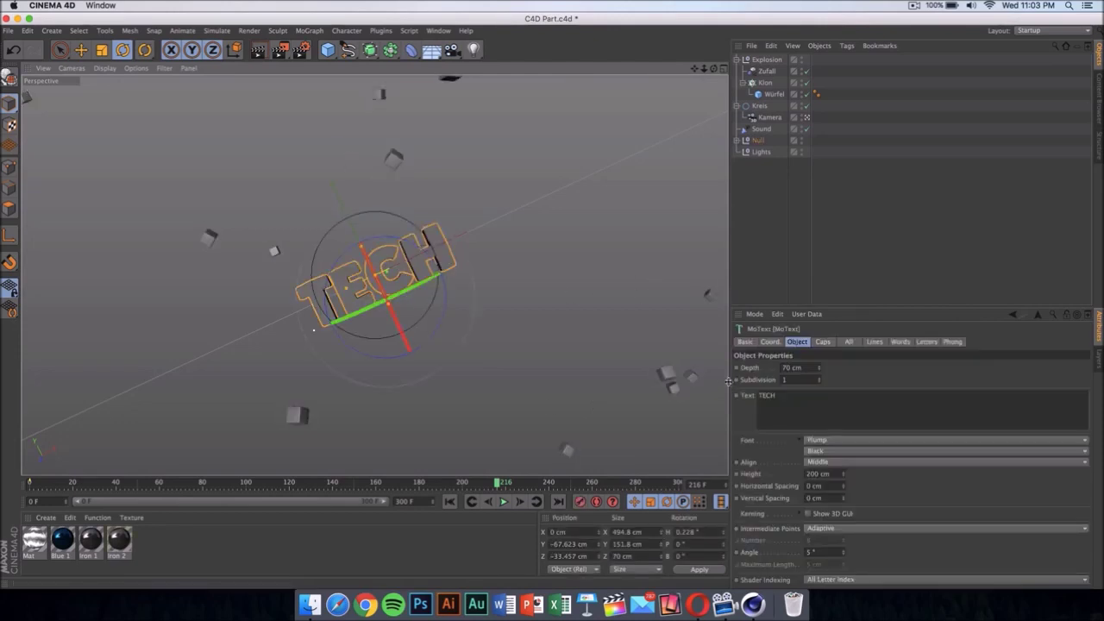
Choose a new font for the TECH MoText from the Font list
{"action": "left_click", "coordinate": [852, 440]}
{"action": "scroll", "coordinate": [897, 381], "scroll_direction": "down", "scroll_amount": 10}
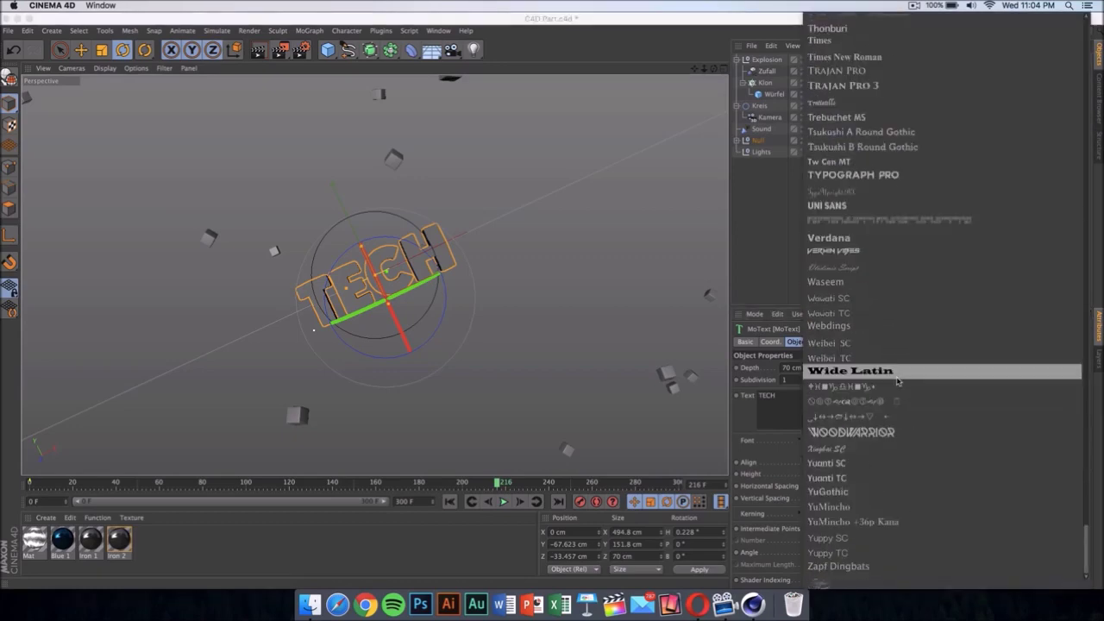
{"action": "scroll", "coordinate": [897, 233], "scroll_direction": "up", "scroll_amount": 20}
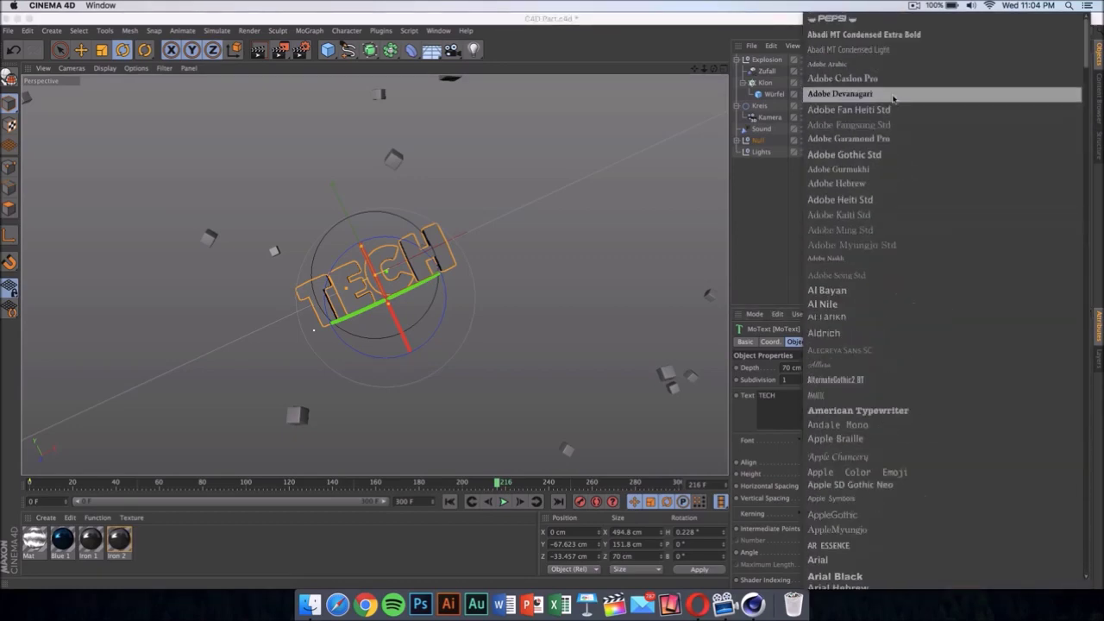
{"action": "scroll", "coordinate": [900, 328], "scroll_direction": "down", "scroll_amount": 20}
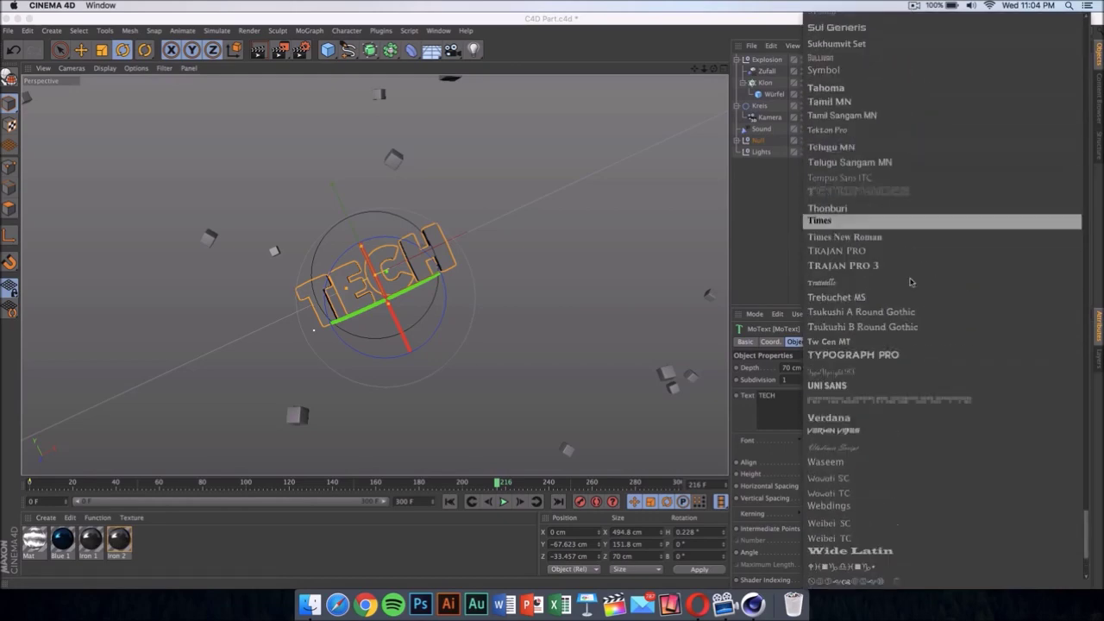
{"action": "left_click", "coordinate": [612, 337]}
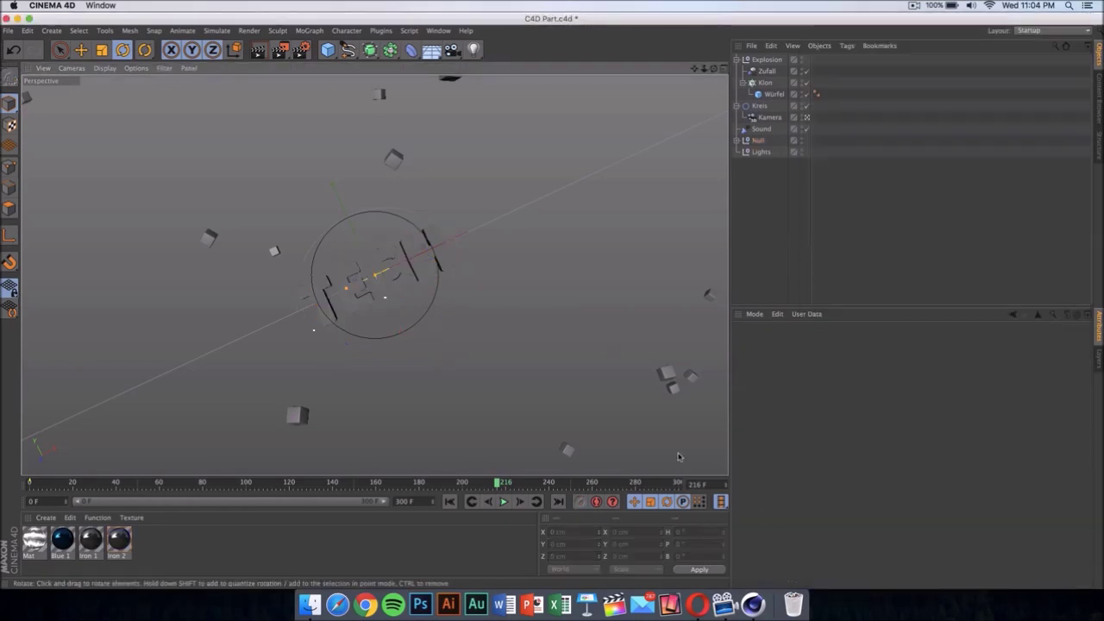
{"action": "double_click", "coordinate": [69, 540]}
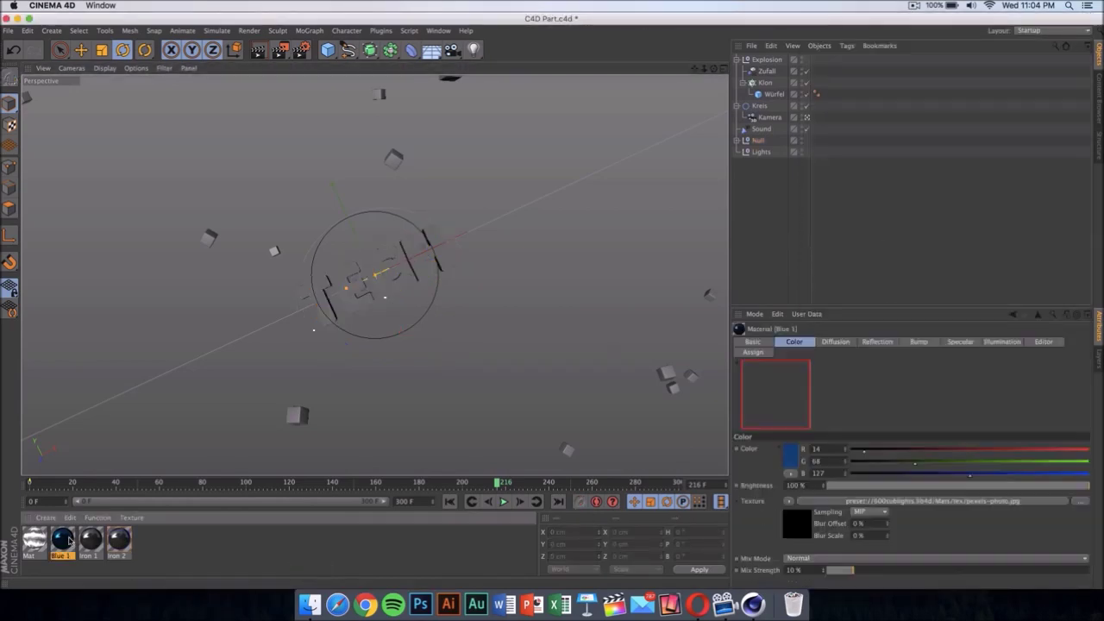
{"action": "left_click_drag", "start_coordinate": [298, 91], "coordinate": [656, 49]}
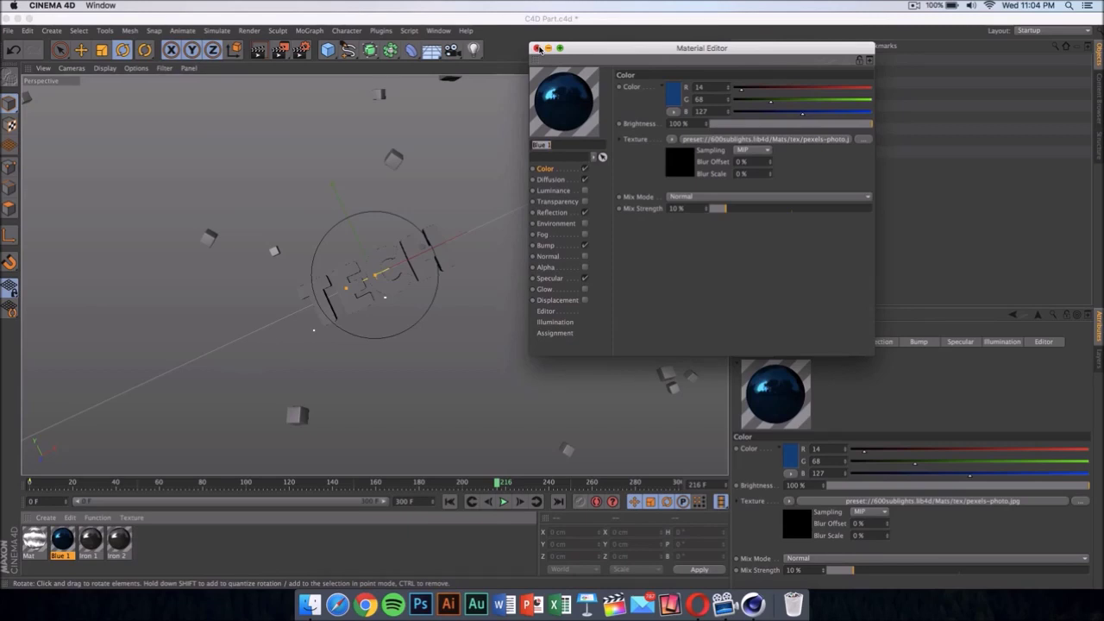
{"action": "left_click", "coordinate": [538, 49]}
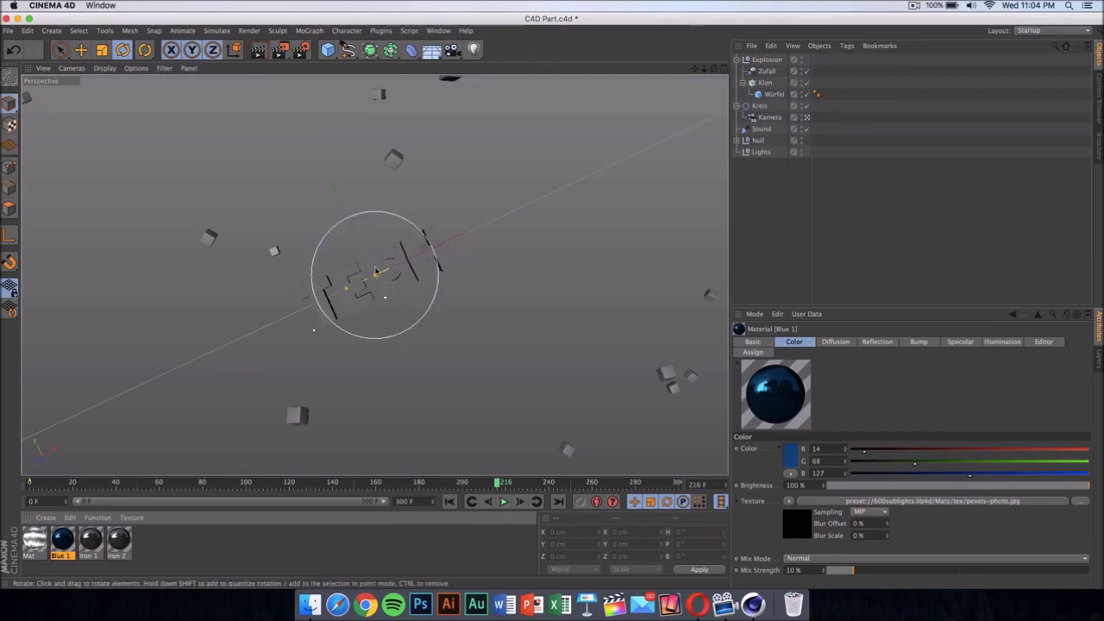
In Render Settings > Save, keep QuickTime Movie output at Desktop/Intro, then close the window
{"action": "left_click", "coordinate": [304, 54]}
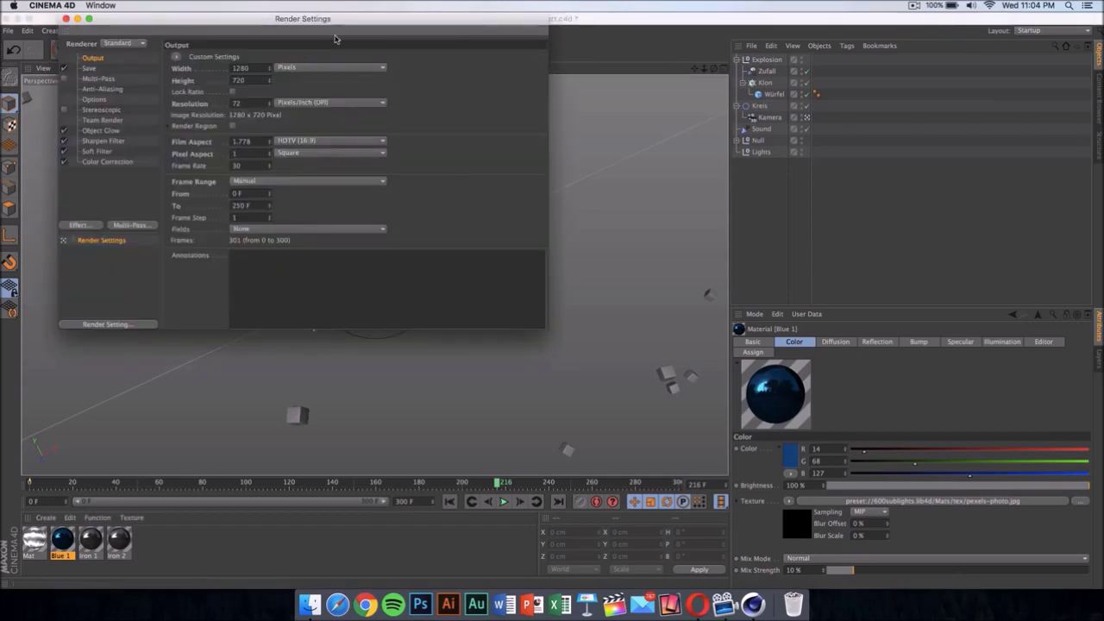
{"action": "left_click_drag", "start_coordinate": [338, 23], "coordinate": [517, 115]}
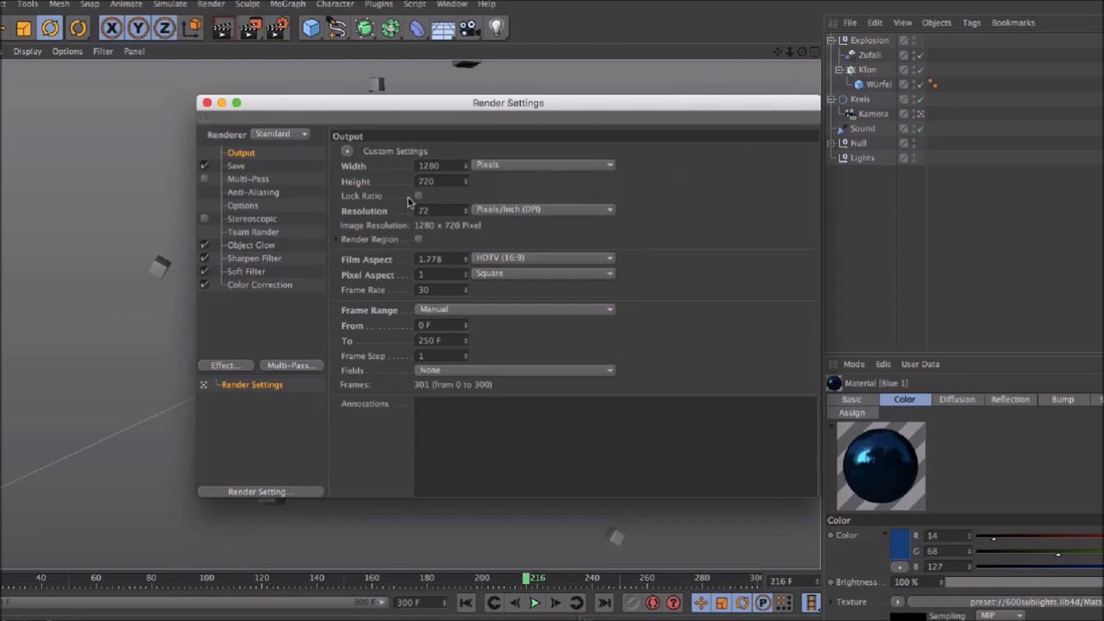
{"action": "left_click", "coordinate": [264, 168]}
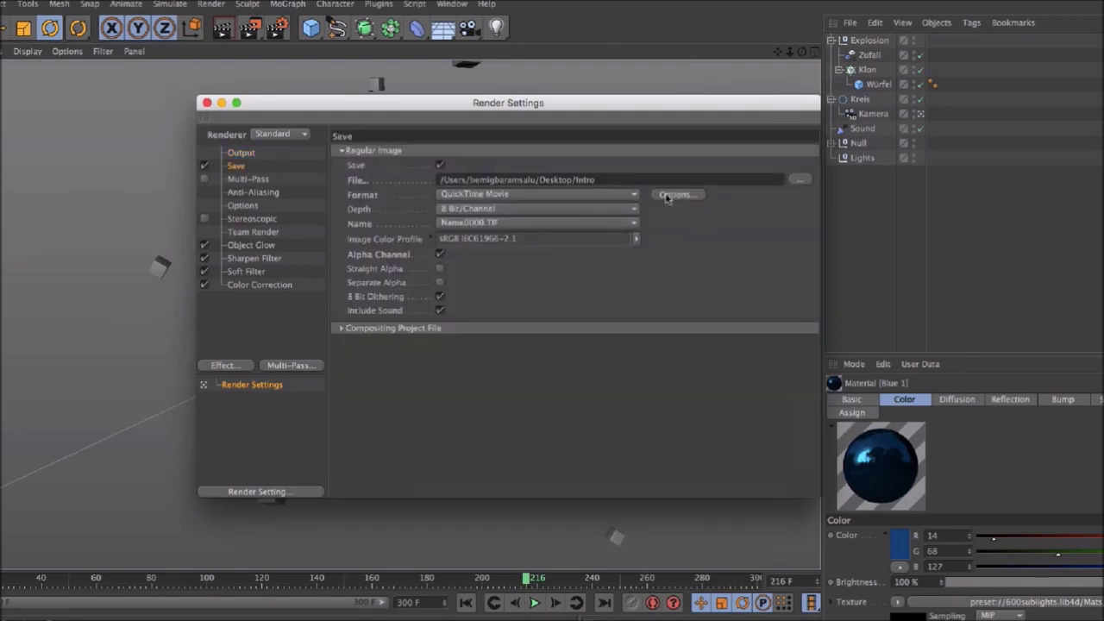
{"action": "left_click", "coordinate": [799, 178]}
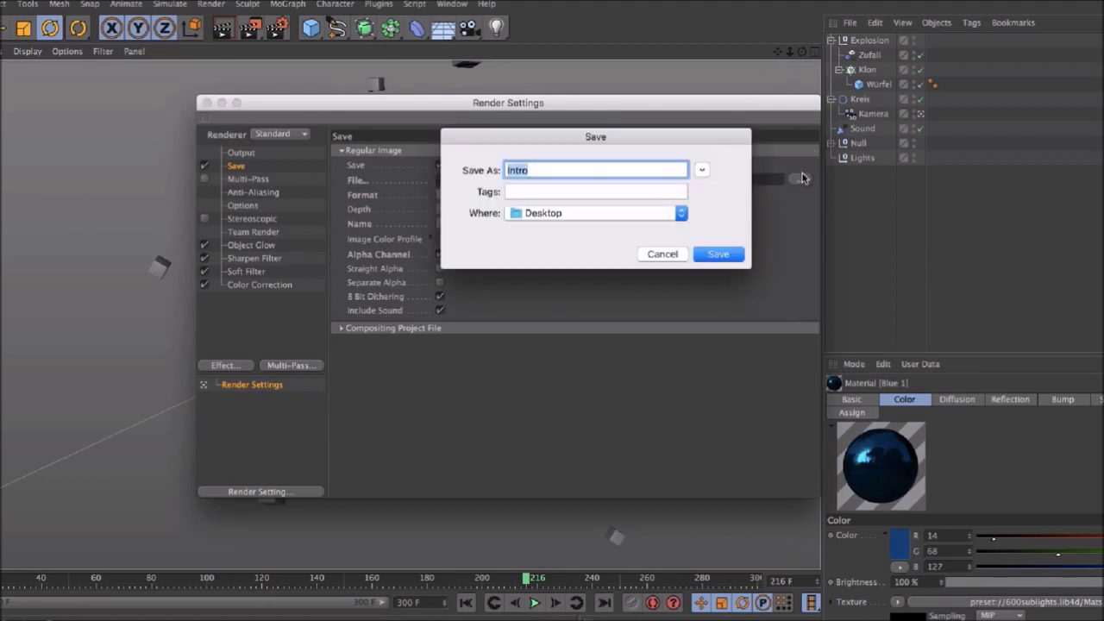
{"action": "left_click", "coordinate": [662, 255]}
{"action": "left_click", "coordinate": [554, 195]}
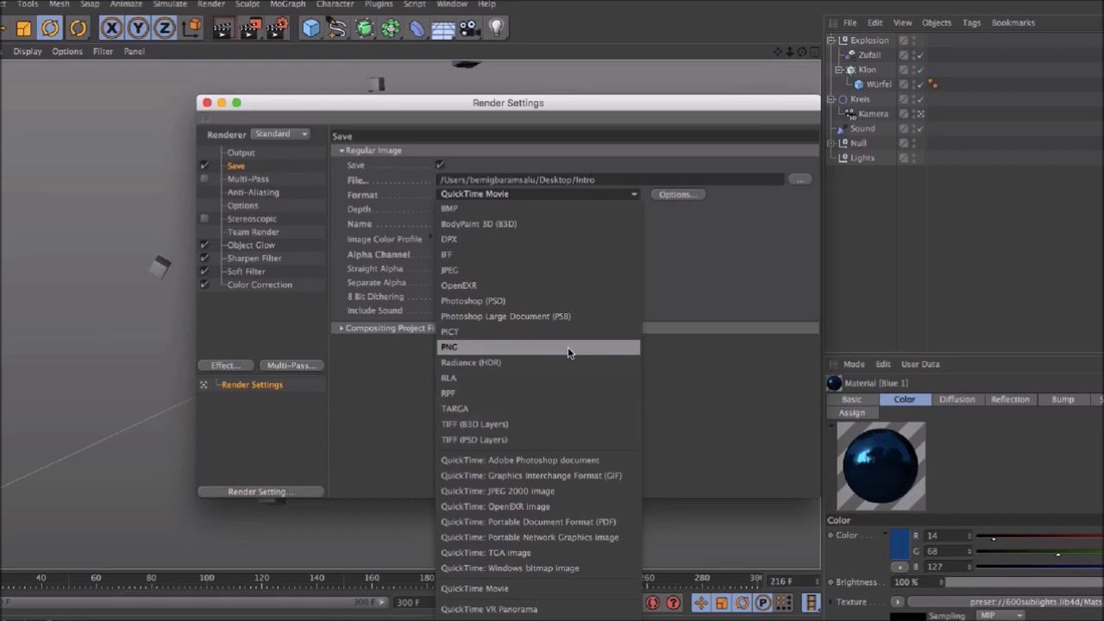
{"action": "left_click", "coordinate": [729, 259]}
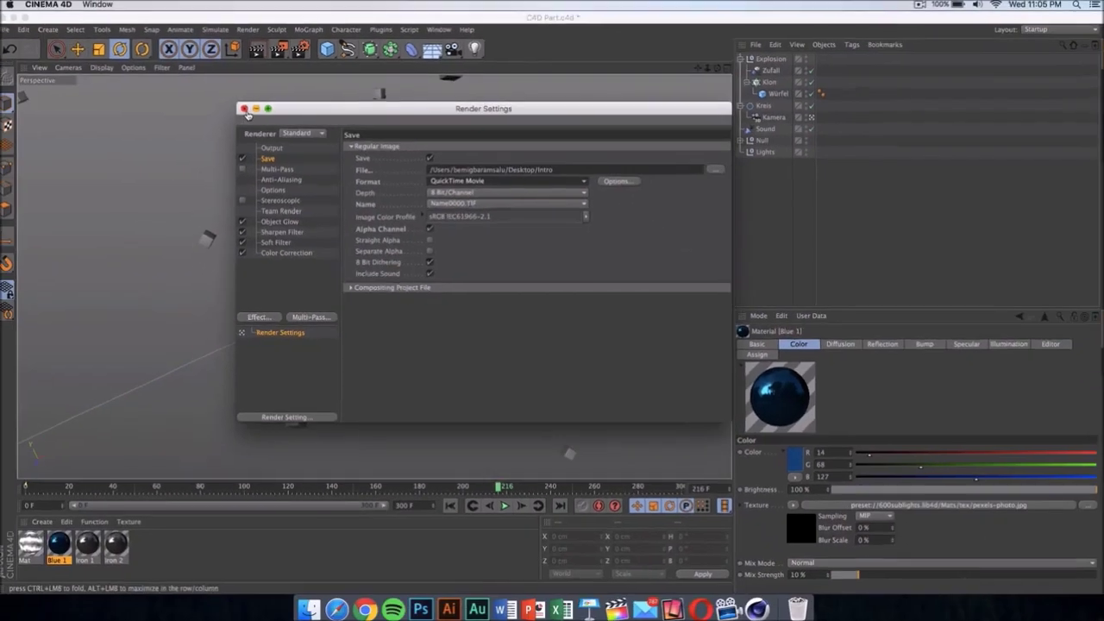
{"action": "left_click", "coordinate": [207, 102]}
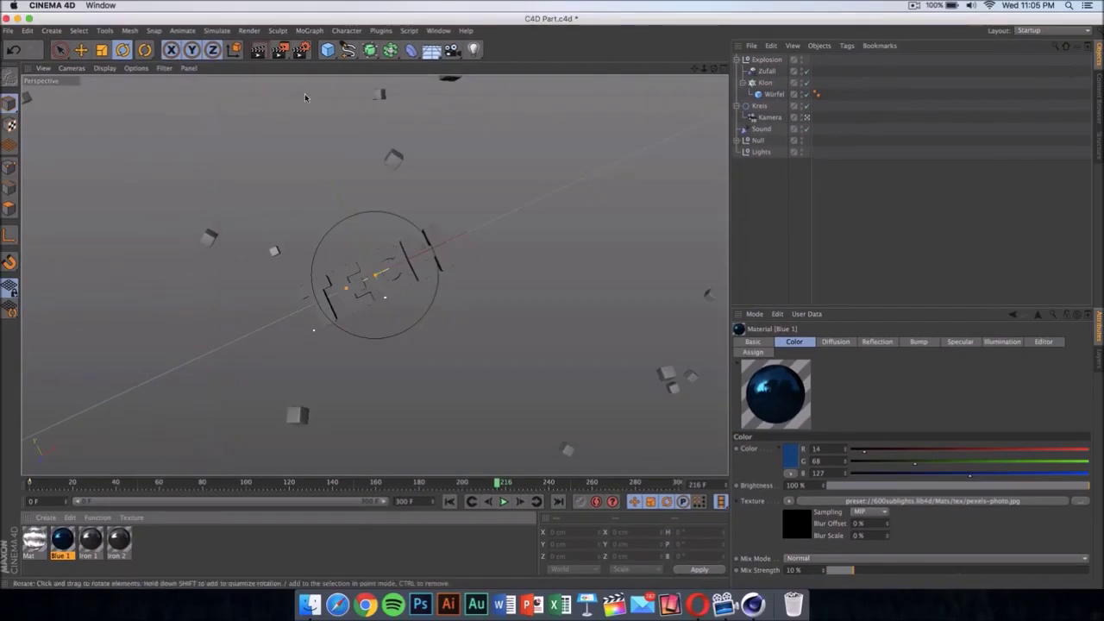
Render the TECH animation to the Picture Viewer past the Asset Error, then stop it
{"action": "left_click", "coordinate": [285, 53]}
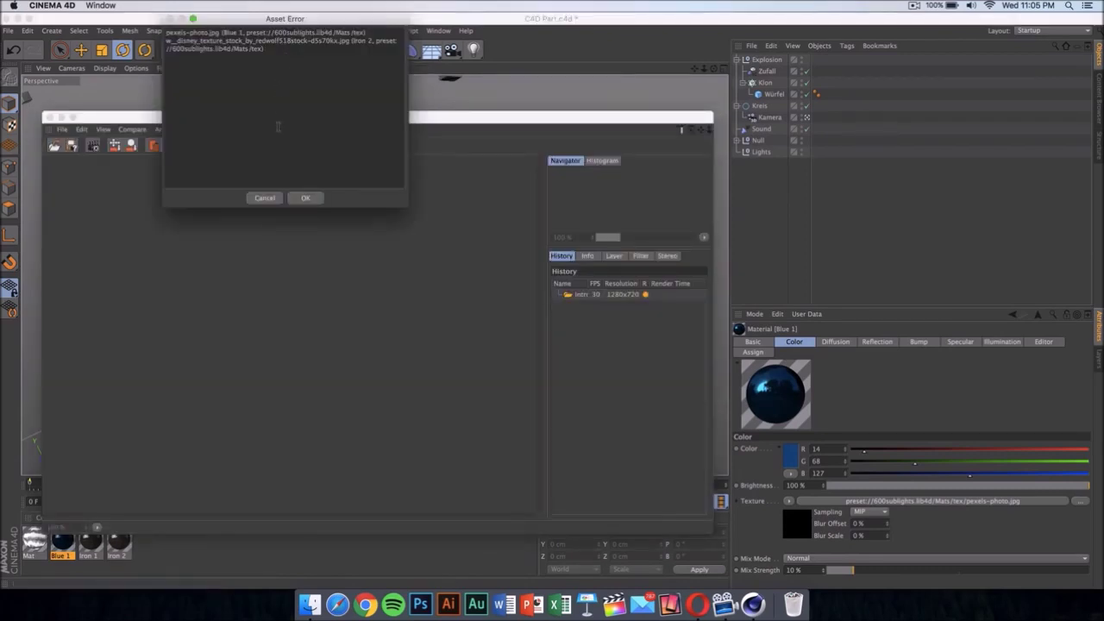
{"action": "left_click", "coordinate": [304, 197]}
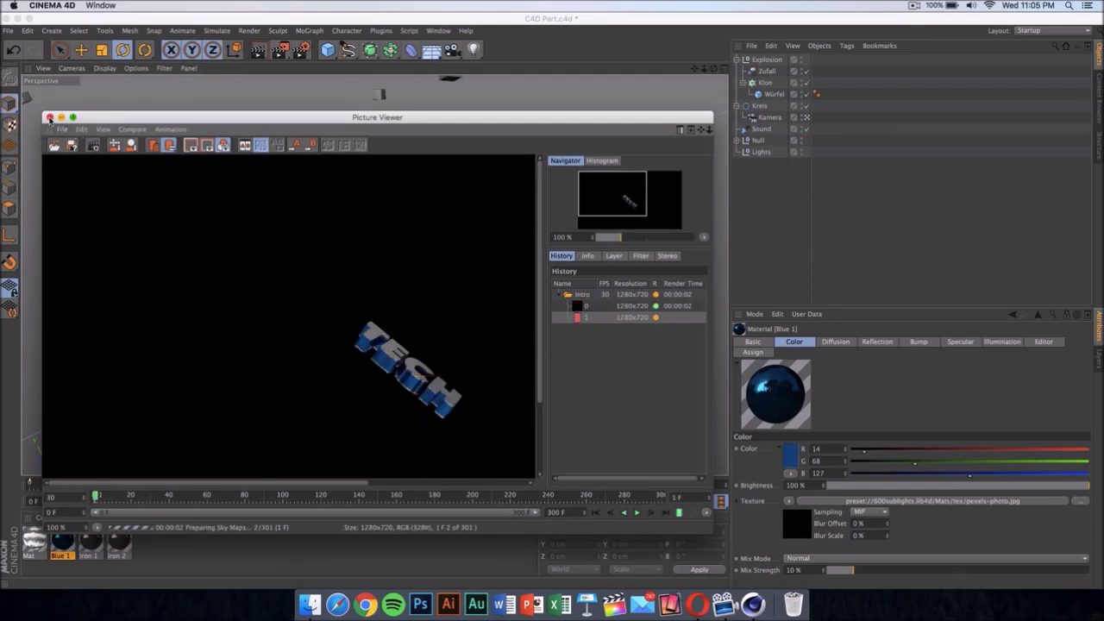
{"action": "key", "text": "shift+r"}
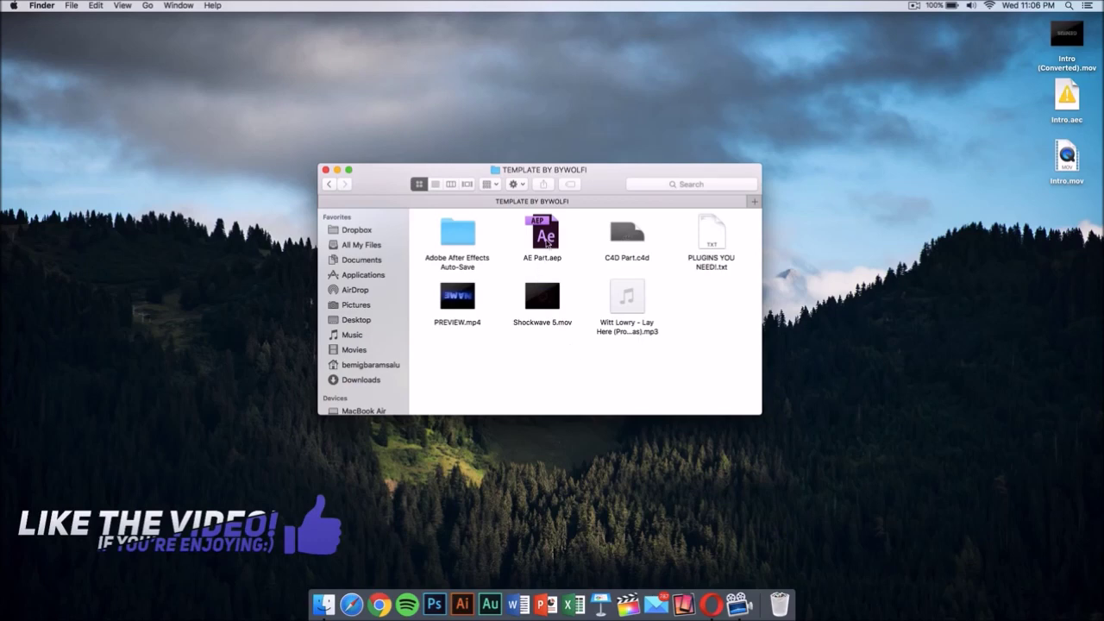
Launch AE Part.aep from the TEMPLATE BY BYWOLFI folder in After Effects
{"action": "left_click", "coordinate": [547, 241]}
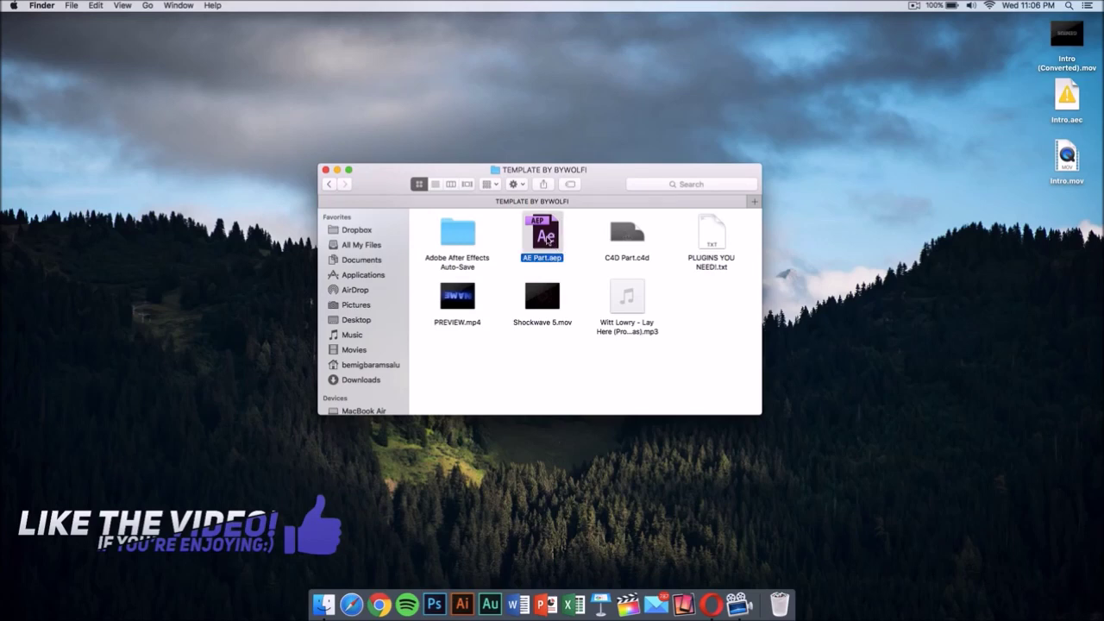
{"action": "double_click", "coordinate": [545, 239]}
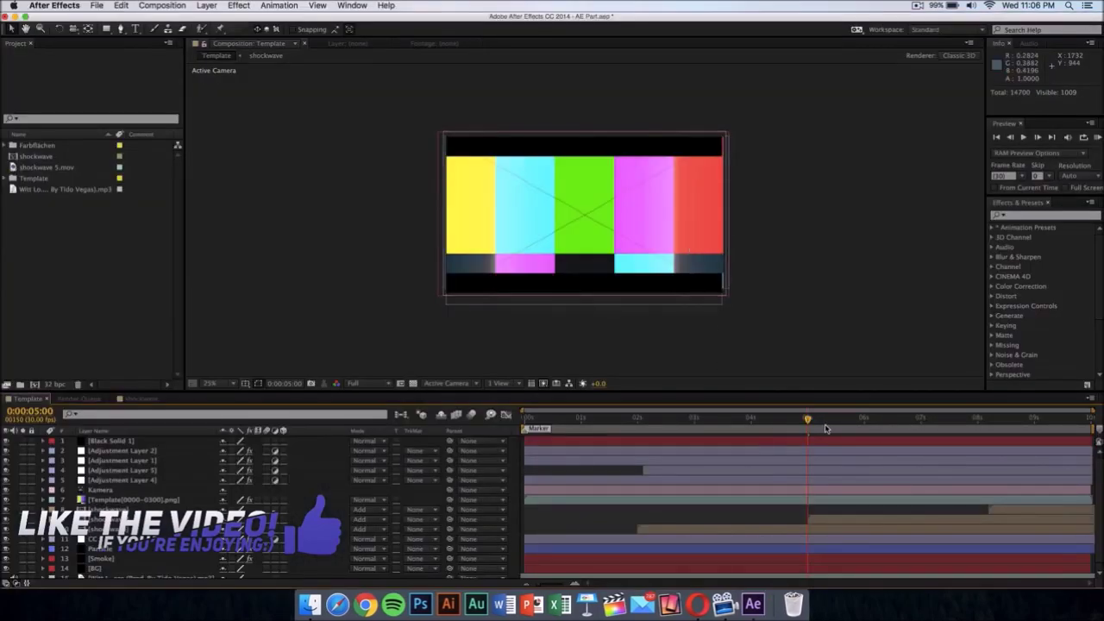
Move back to 0:00:04:21, expand the Template folder, and bring up Replace Footage for Template[0000-0300].png
{"action": "key", "text": "Page_Up"}
{"action": "key", "text": "Page_Up"}
{"action": "key", "text": "Page_Up"}
{"action": "key", "text": "Page_Up"}
{"action": "key", "text": "Page_Up"}
{"action": "key", "text": "Page_Up"}
{"action": "key", "text": "Page_Up"}
{"action": "key", "text": "Page_Up"}
{"action": "key", "text": "Page_Up"}
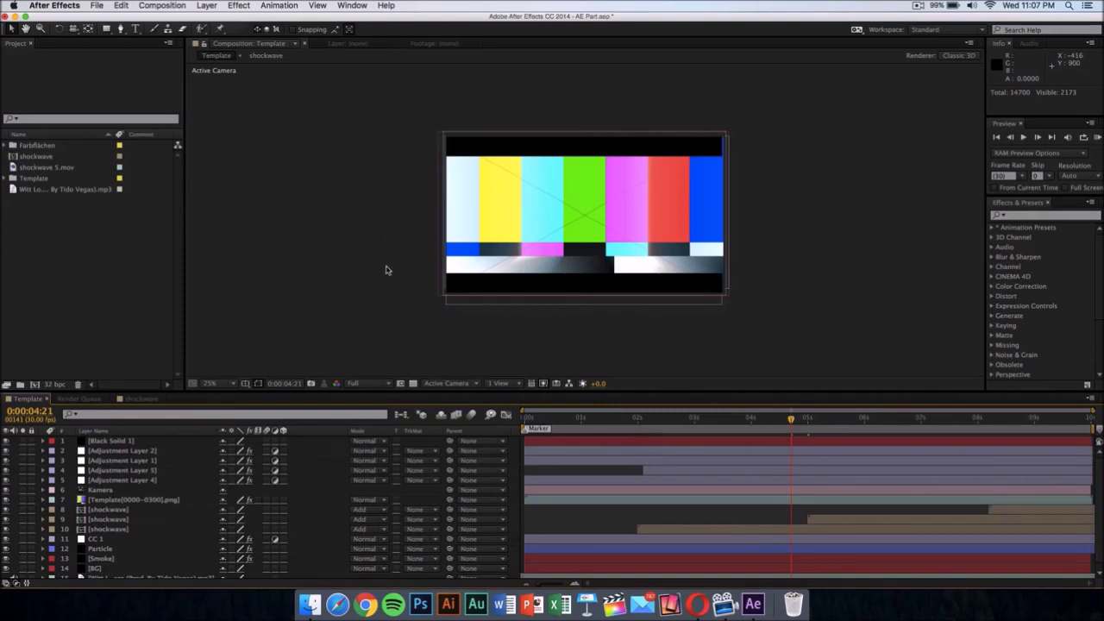
{"action": "left_click", "coordinate": [7, 178]}
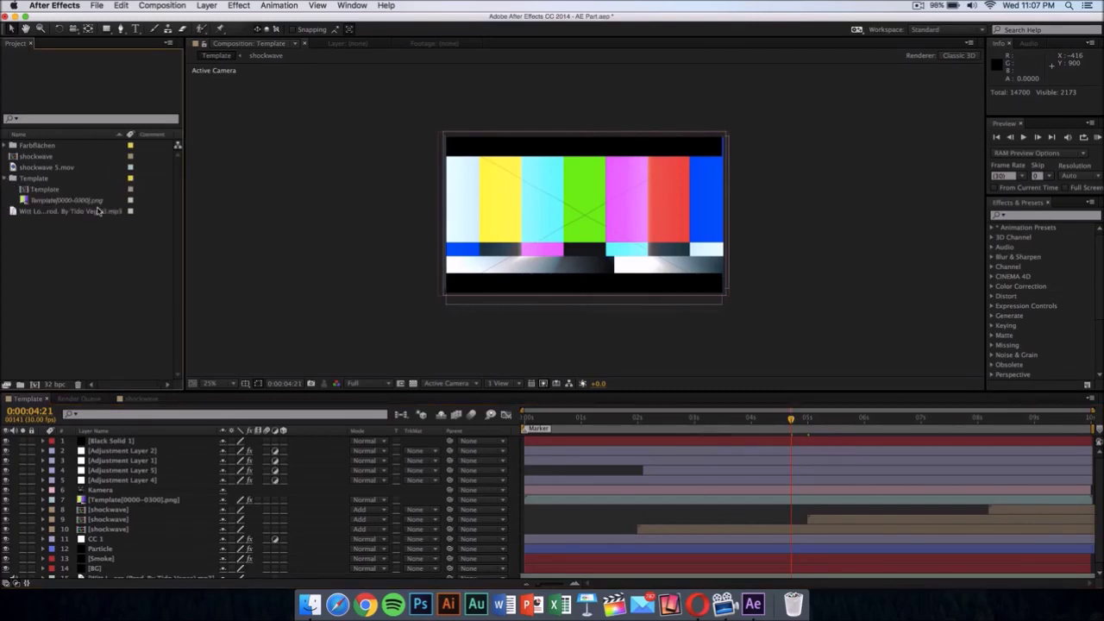
{"action": "left_click", "coordinate": [34, 180]}
{"action": "left_click_drag", "start_coordinate": [38, 200], "coordinate": [61, 200]}
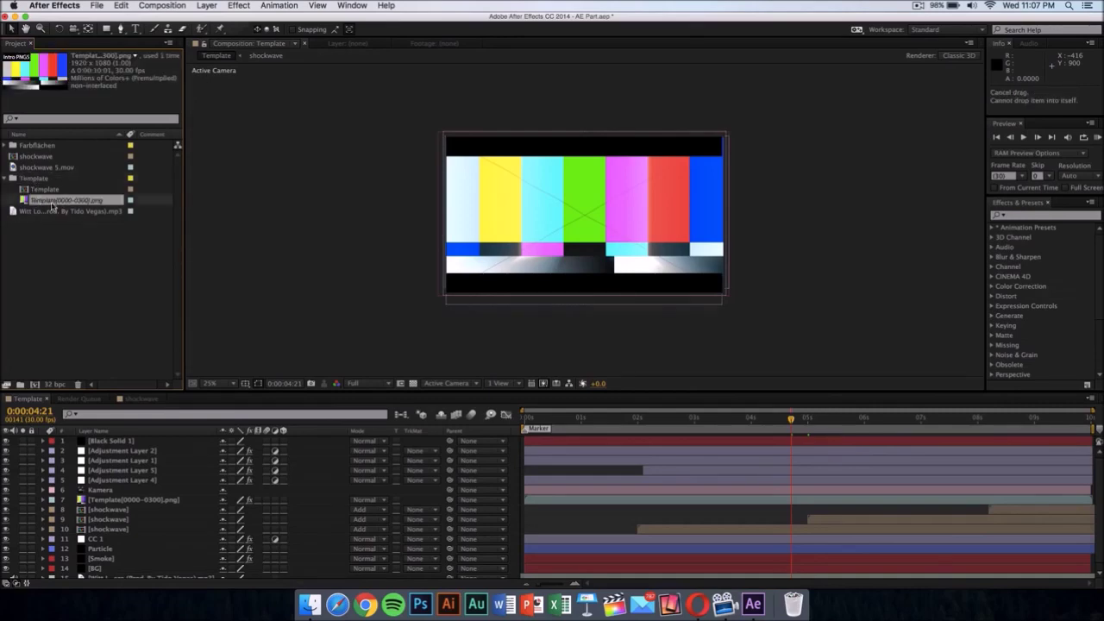
{"action": "right_click", "coordinate": [52, 204]}
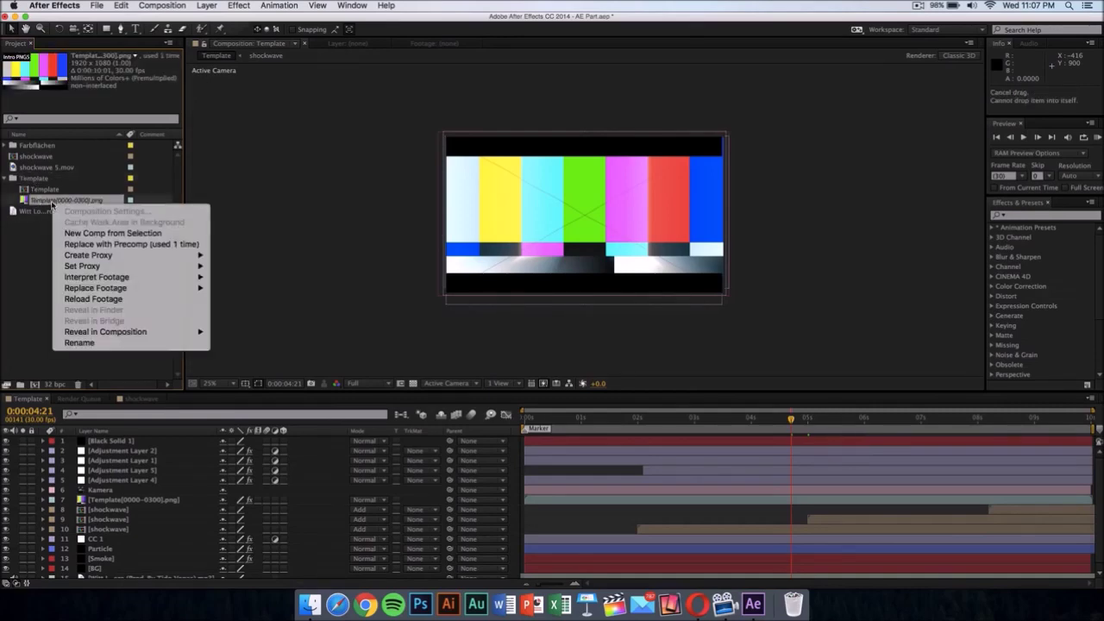
{"action": "left_click", "coordinate": [53, 203]}
{"action": "right_click", "coordinate": [99, 204]}
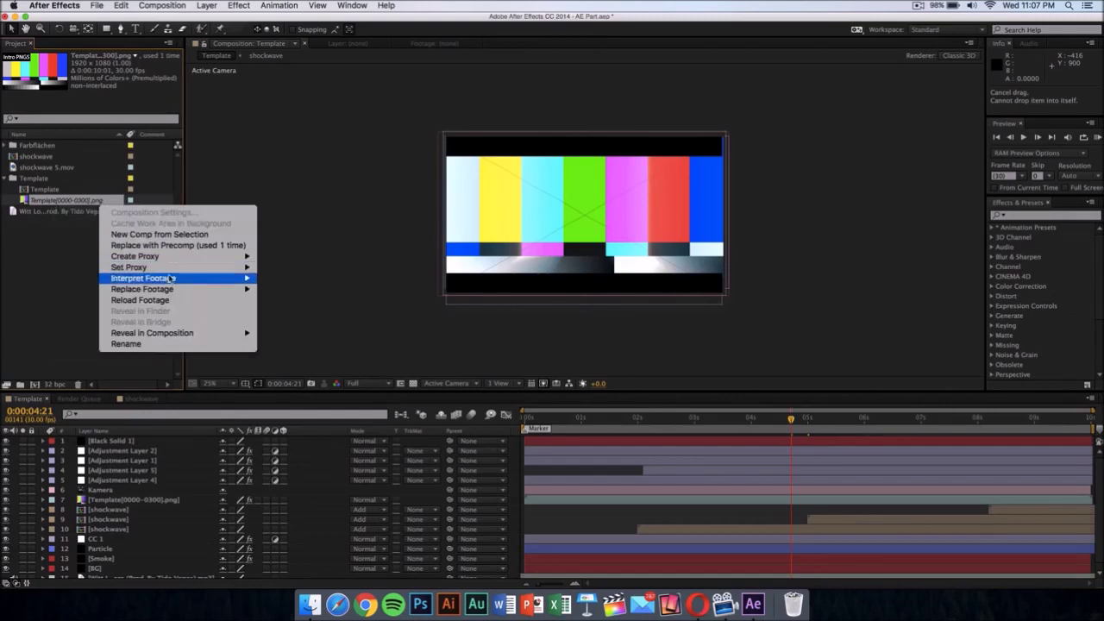
{"action": "mouse_move", "coordinate": [176, 291]}
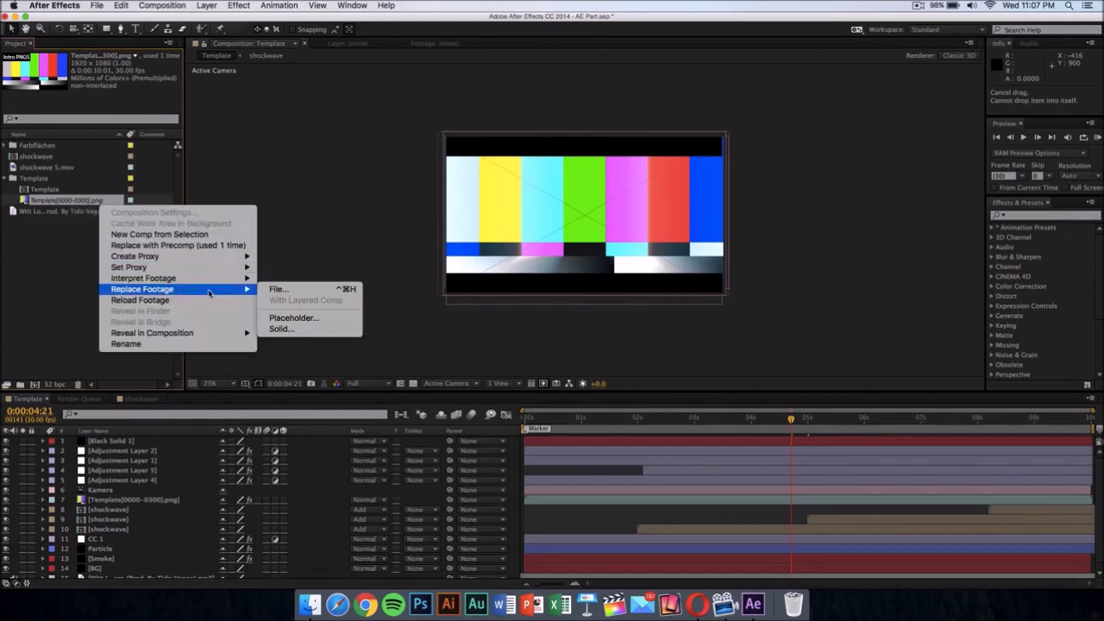
Replace the png sequence with Intro (Converted).mov from the Desktop
{"action": "left_click", "coordinate": [295, 291]}
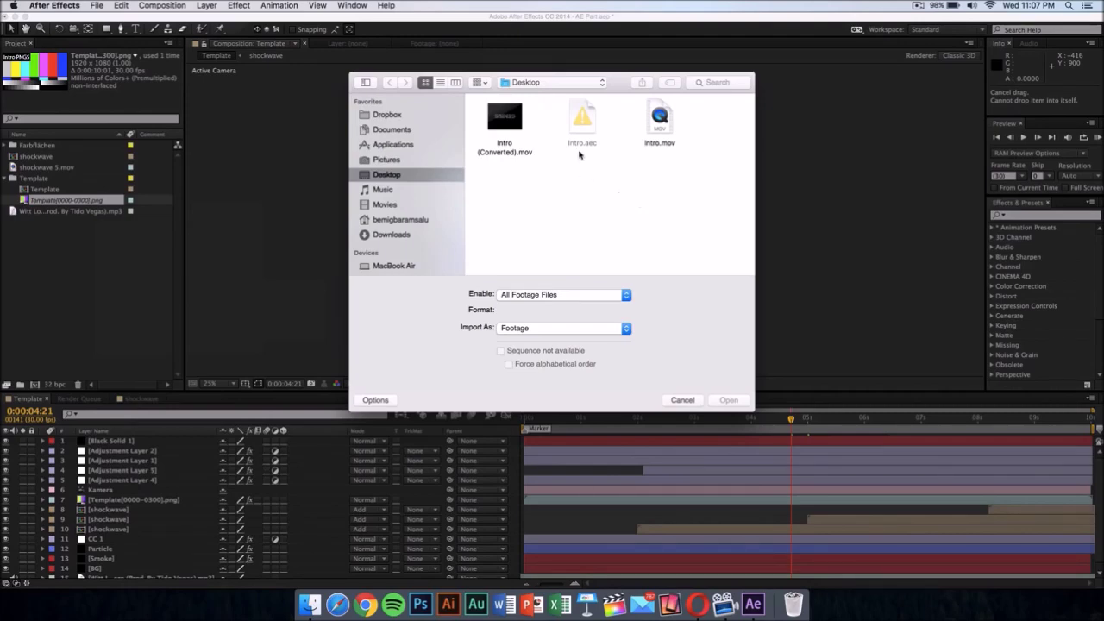
{"action": "left_click", "coordinate": [517, 152]}
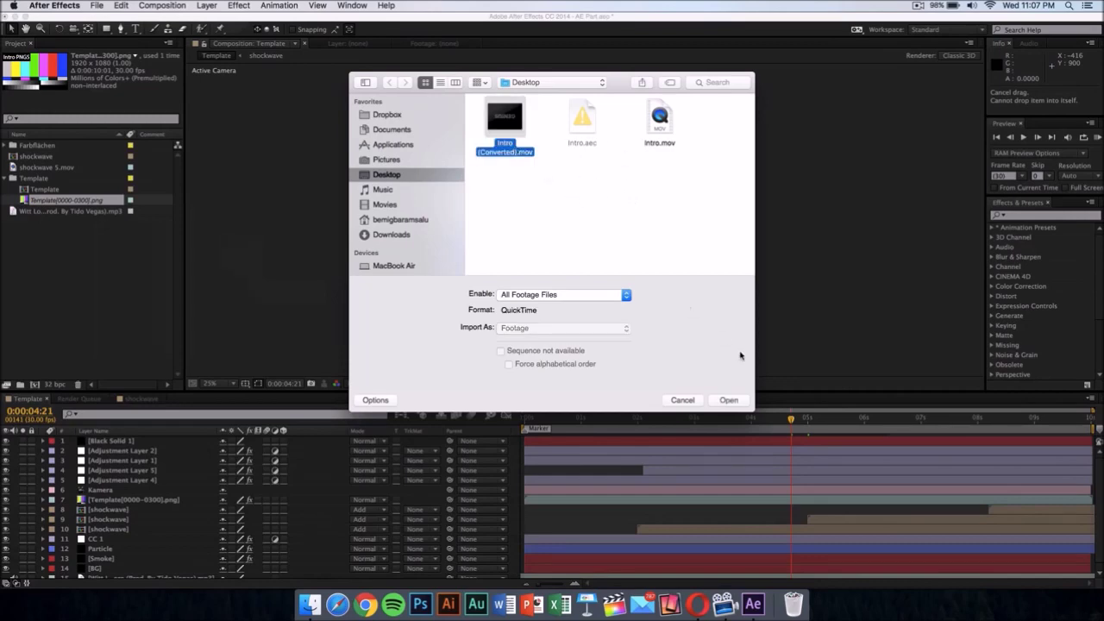
{"action": "left_click", "coordinate": [729, 400]}
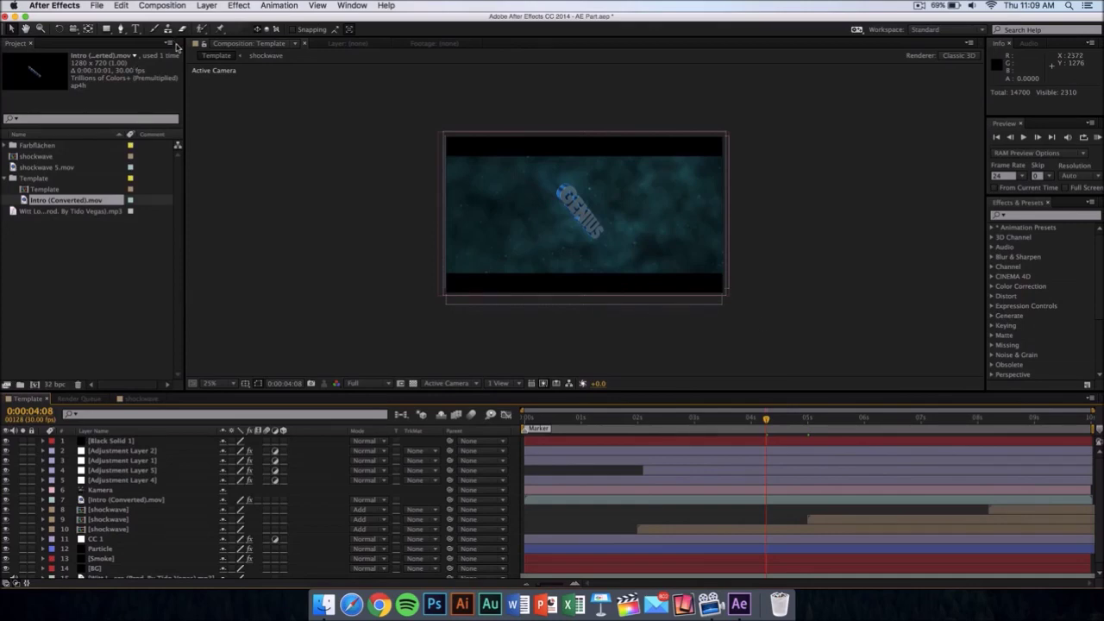
Queue the Template composition, output it as QuickTime Template_1 on the Desktop, and render
{"action": "left_click", "coordinate": [172, 4]}
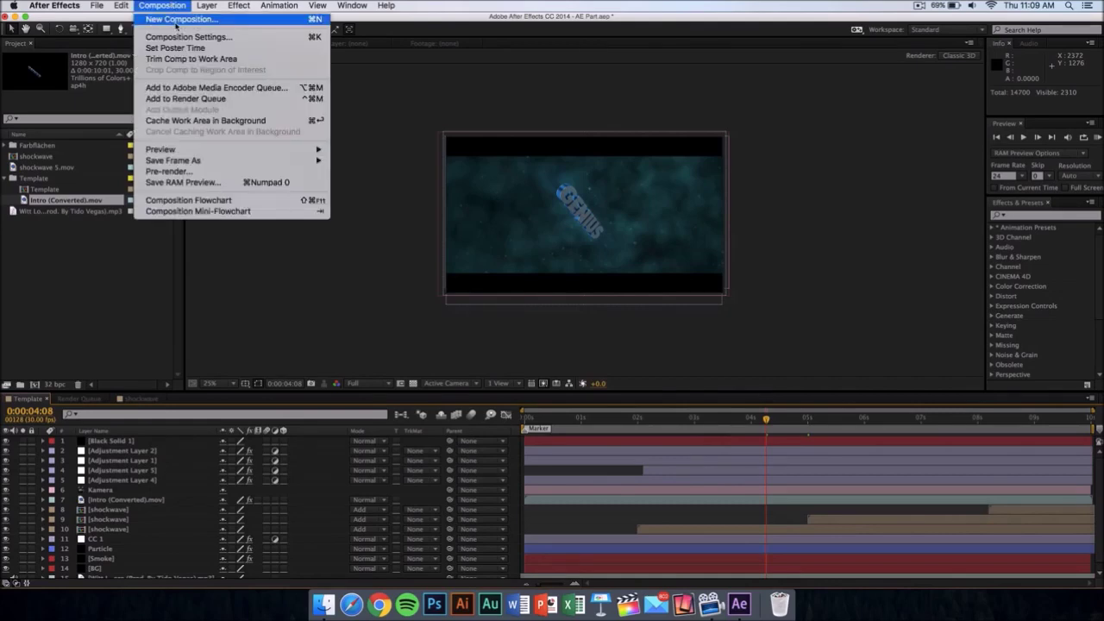
{"action": "left_click", "coordinate": [195, 99]}
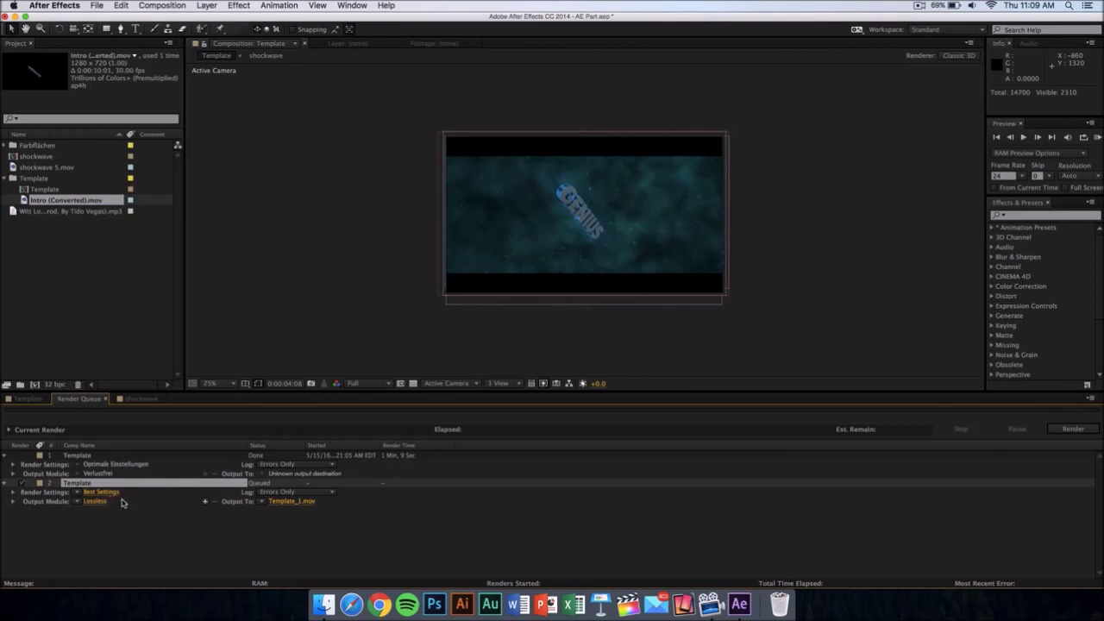
{"action": "left_click", "coordinate": [296, 503]}
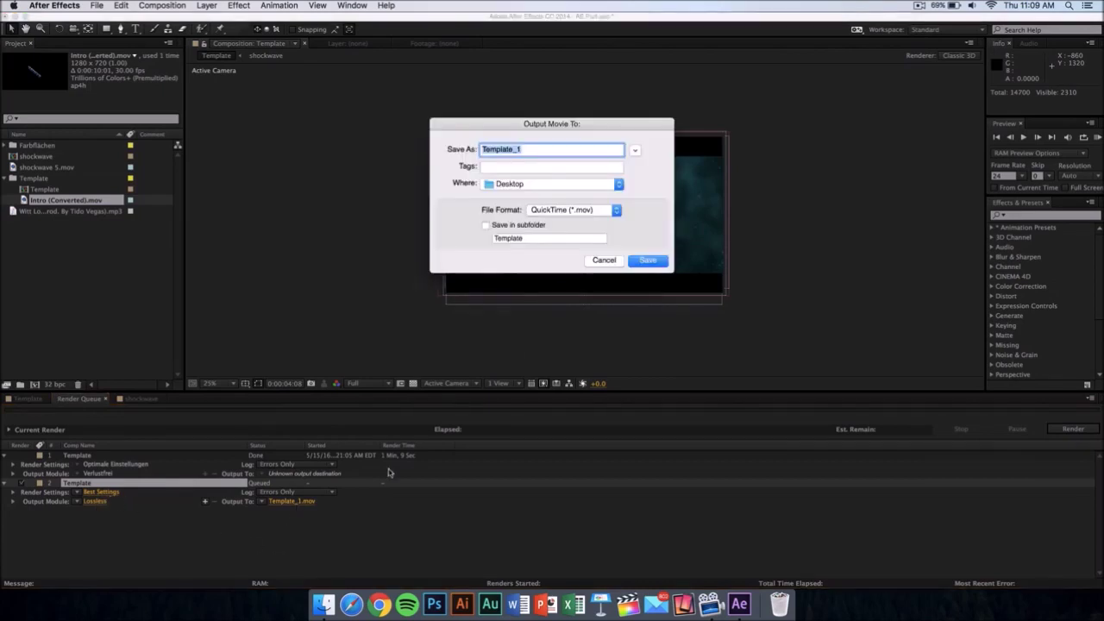
{"action": "left_click", "coordinate": [512, 185]}
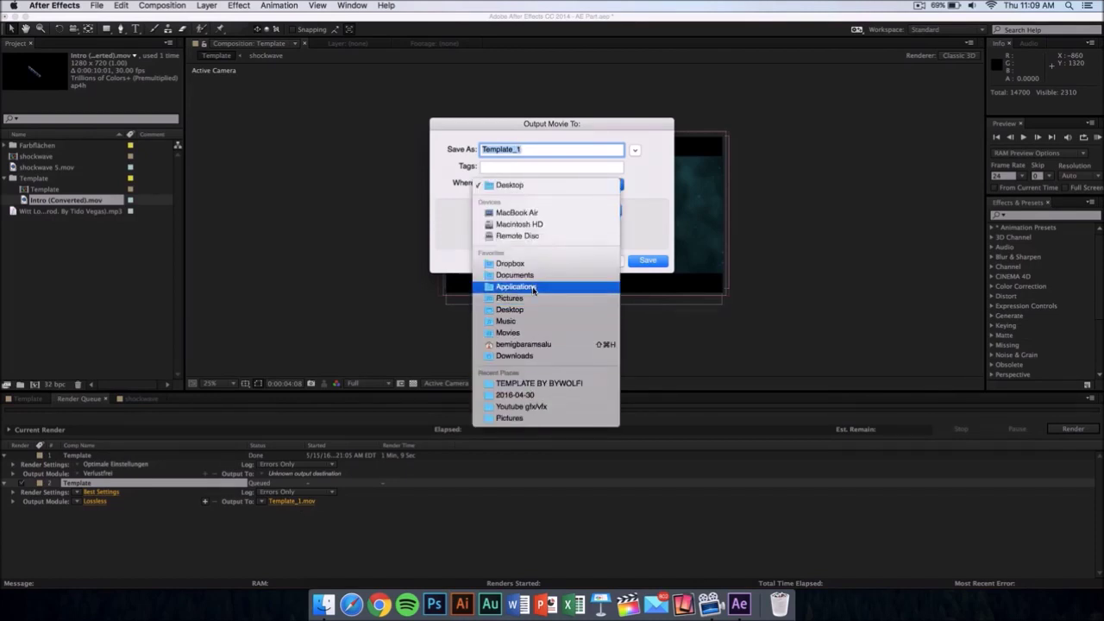
{"action": "left_click", "coordinate": [663, 214]}
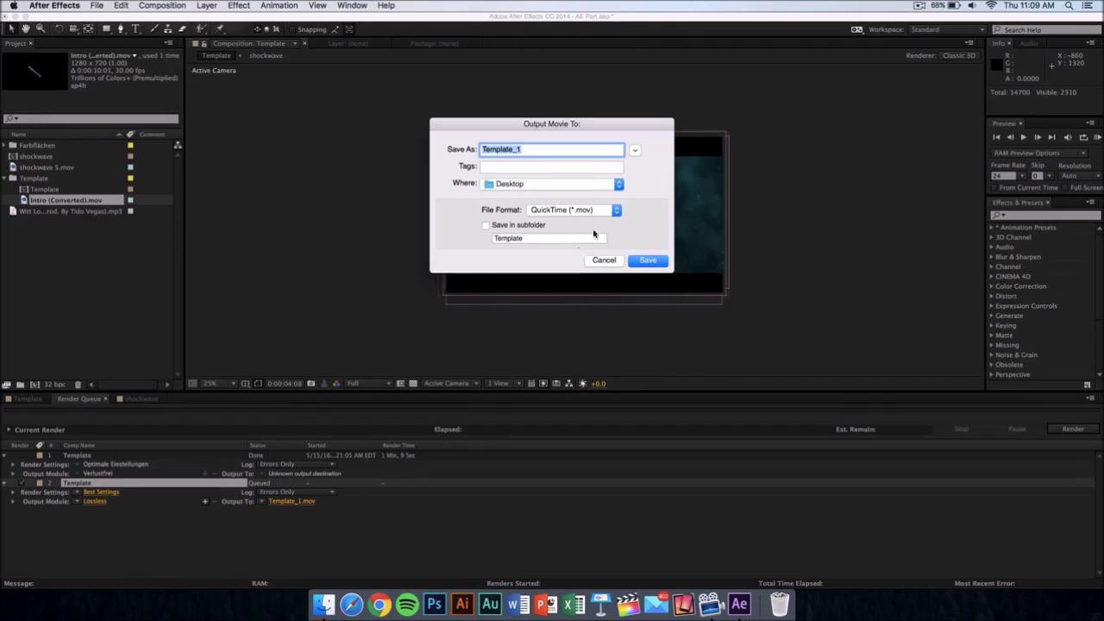
{"action": "left_click", "coordinate": [649, 261]}
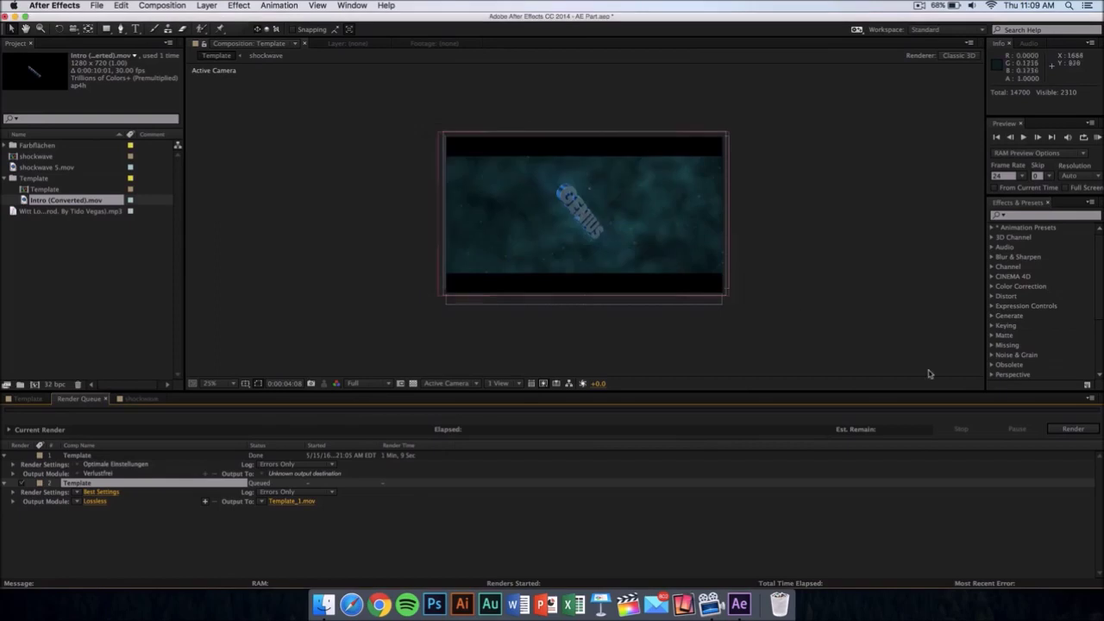
{"action": "left_click", "coordinate": [1071, 430]}
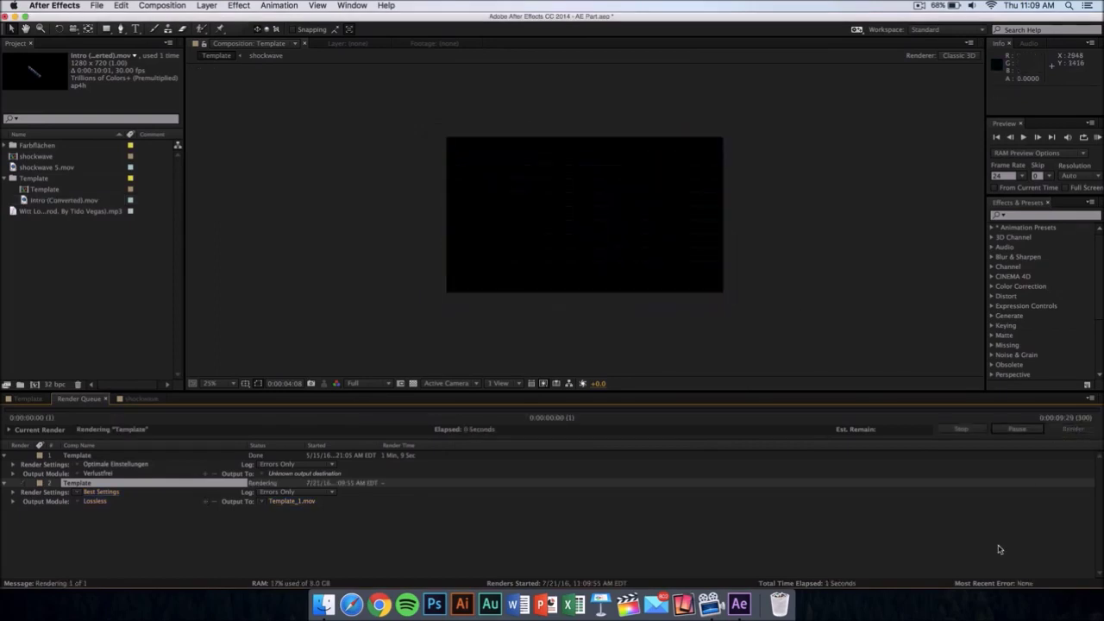